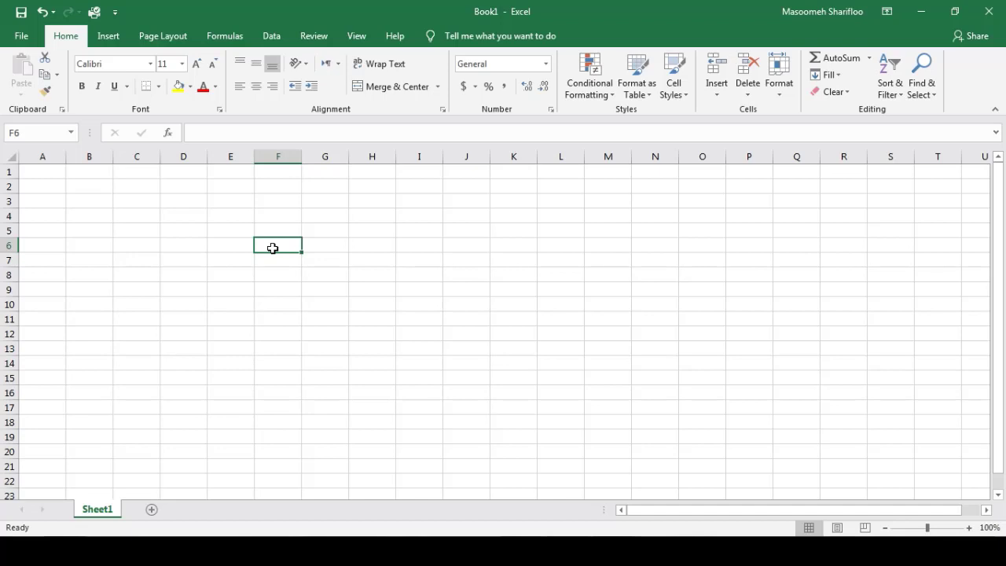
# - Enter =COUNTBLANK(H1:H5) in D5, which returns 5
pyautogui.click(221, 239)
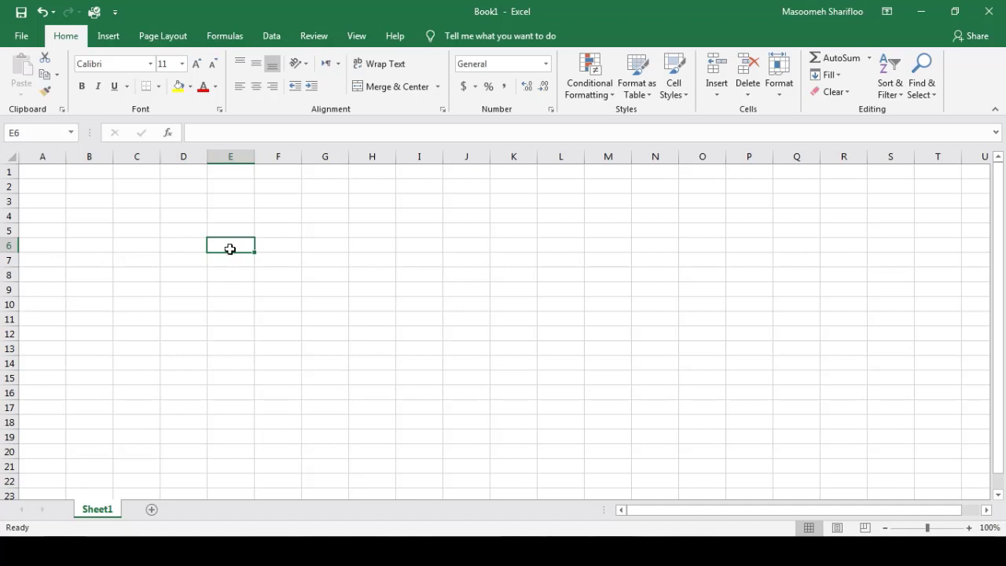
pyautogui.click(135, 275)
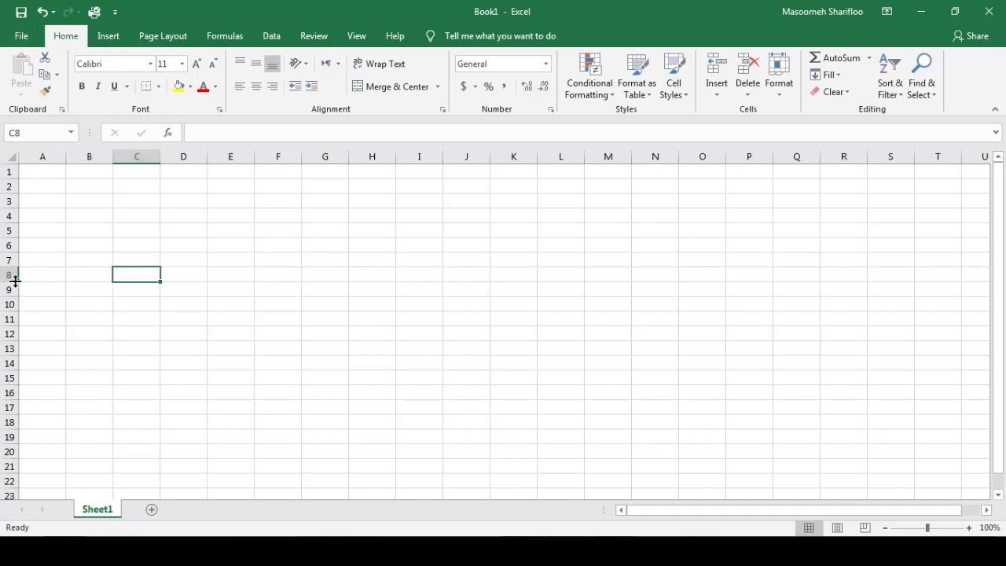
pyautogui.click(193, 233)
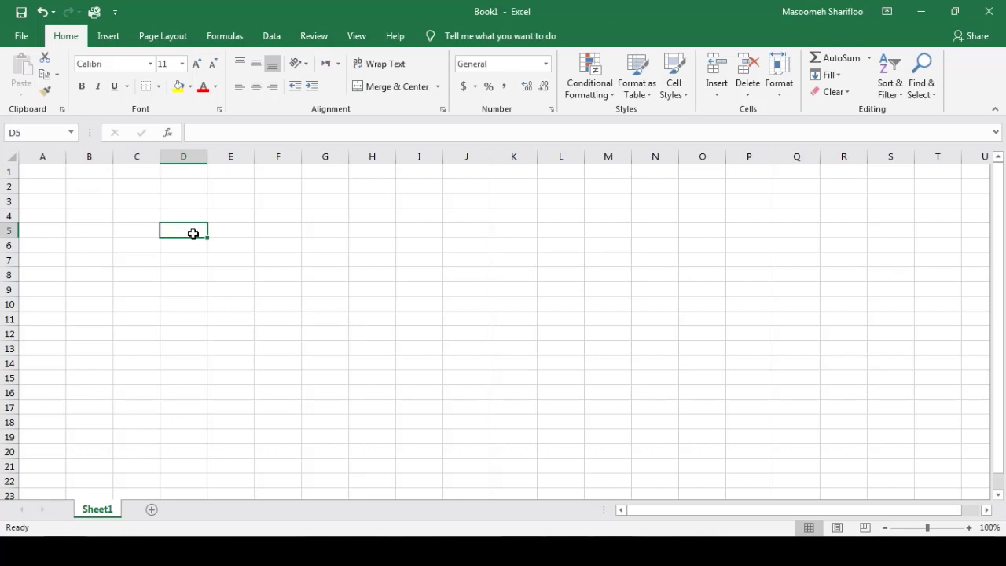
pyautogui.write('=cou')
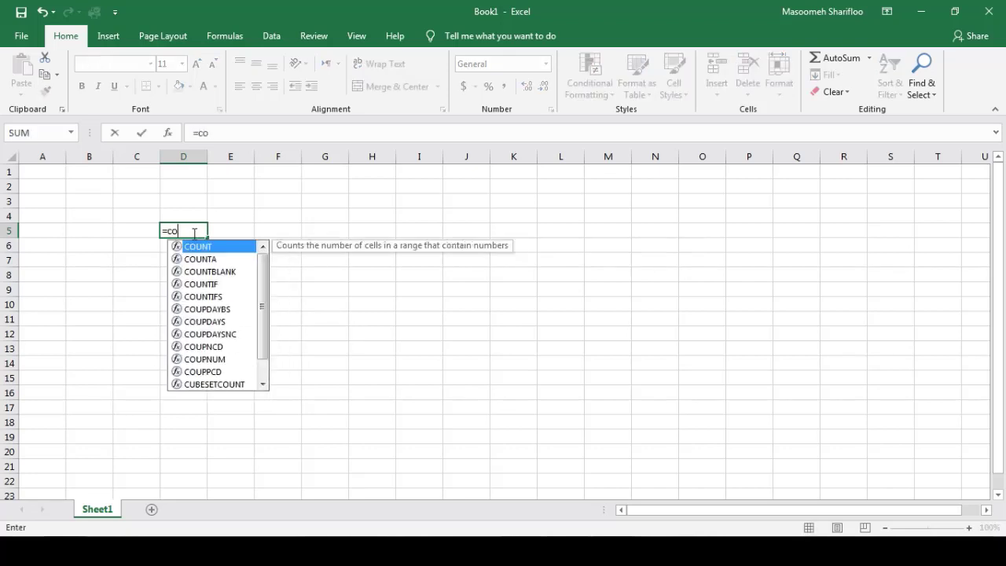
pyautogui.write('ntblan')
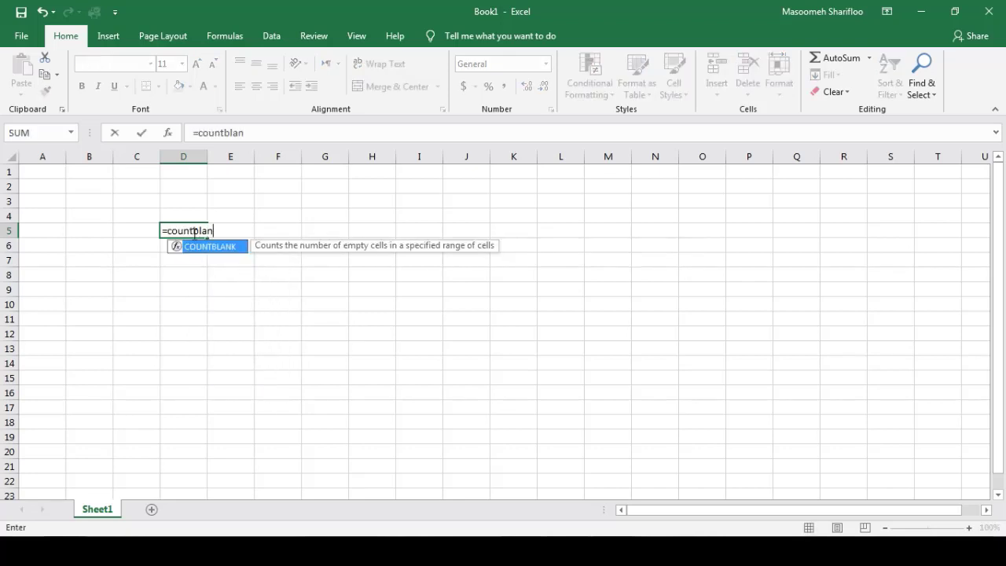
pyautogui.write('k')
pyautogui.write('(')
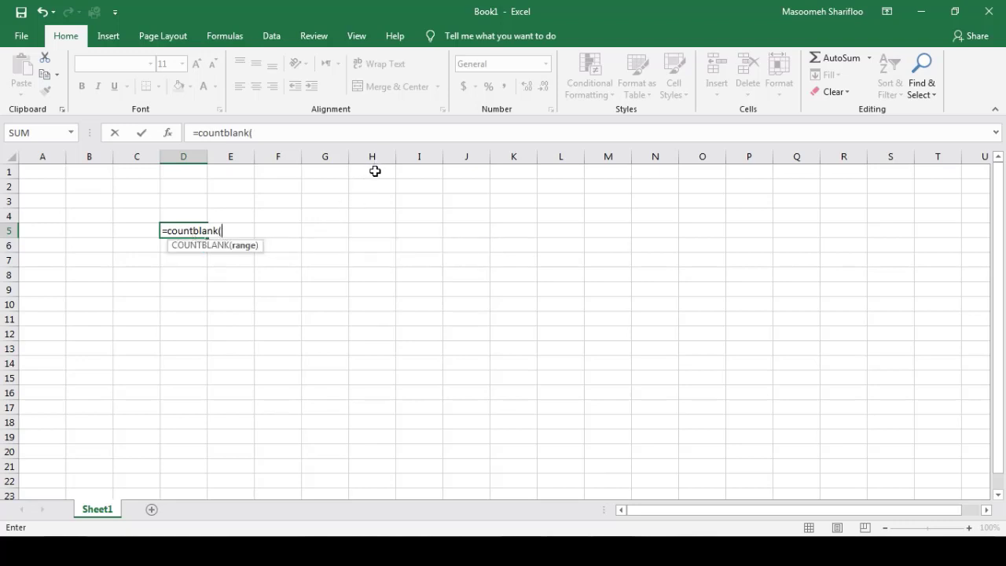
pyautogui.moveTo(375, 170); pyautogui.dragTo(370, 231)
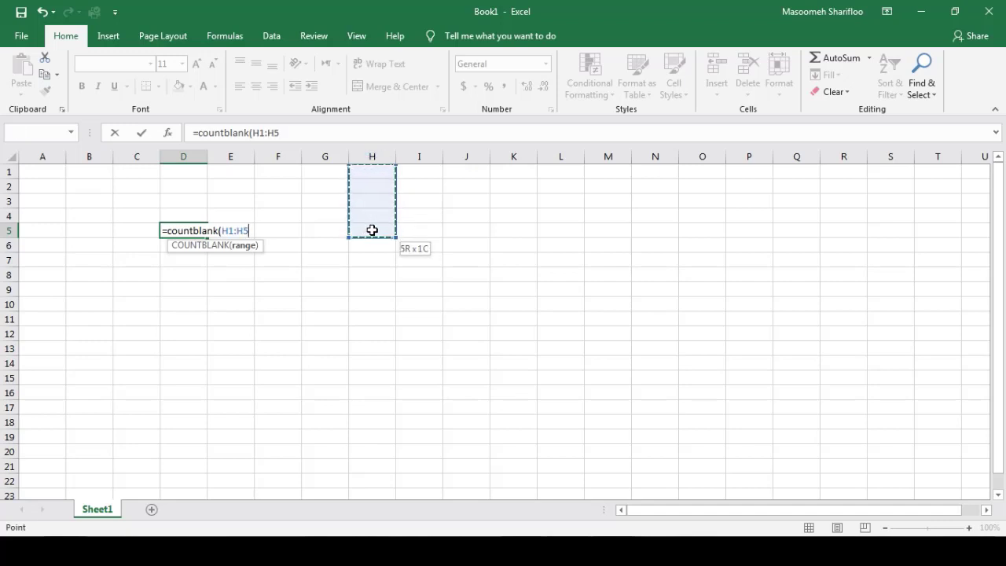
pyautogui.write(')')
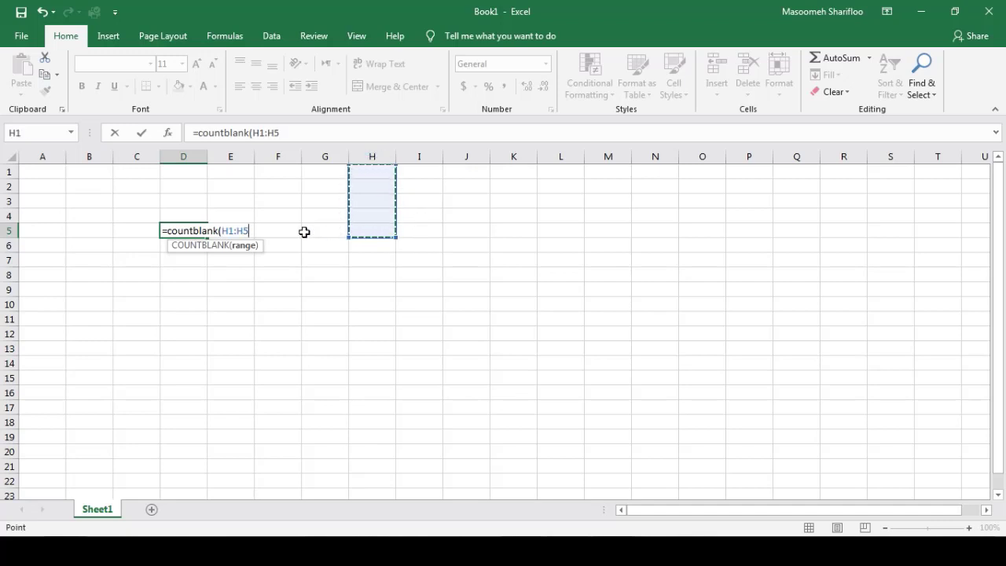
pyautogui.press('Return')
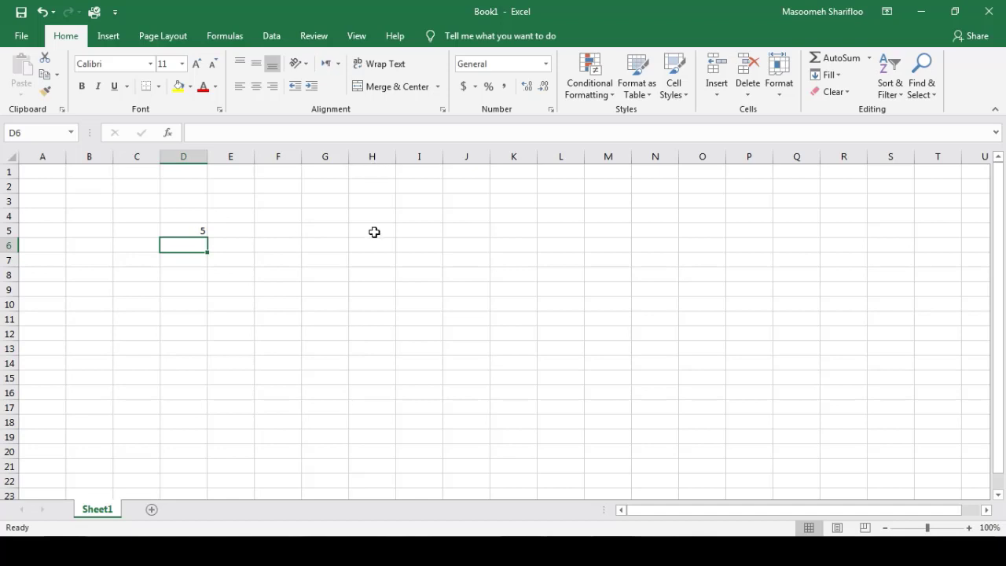
# - Enter 1 in H1 so the blank count in D5 drops to 4
pyautogui.press('Right')
pyautogui.press('Right')
pyautogui.click(367, 174)
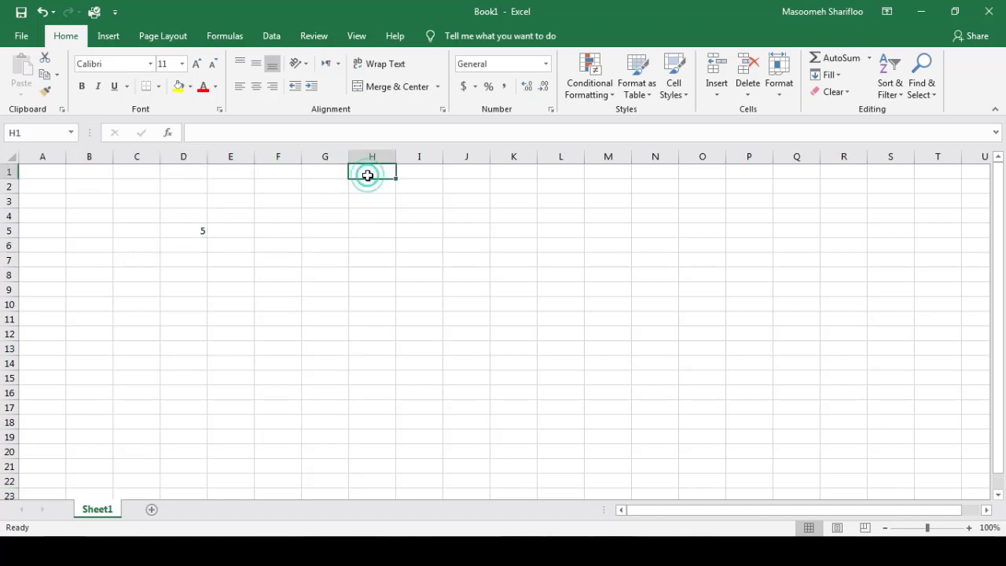
pyautogui.write('1')
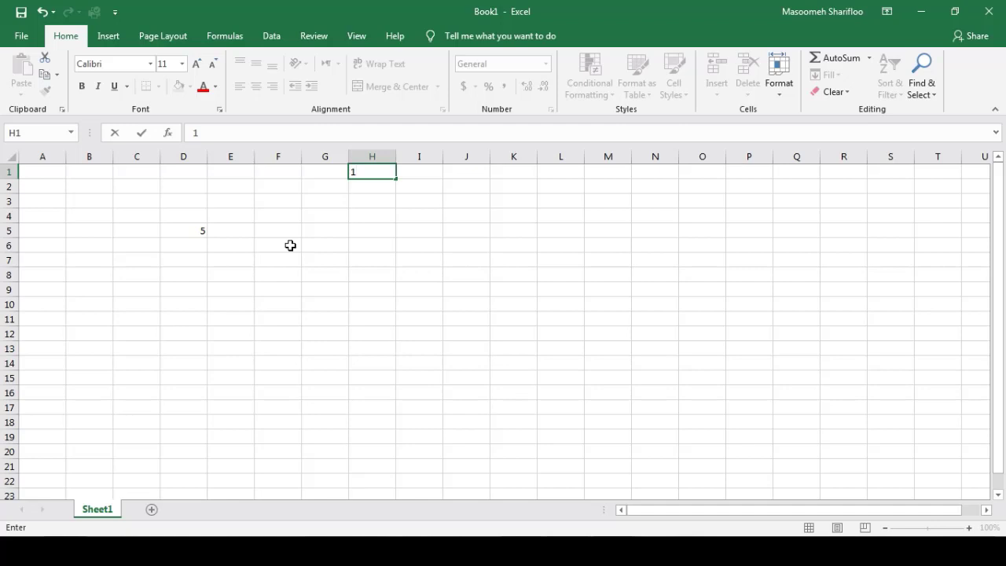
pyautogui.press('Return')
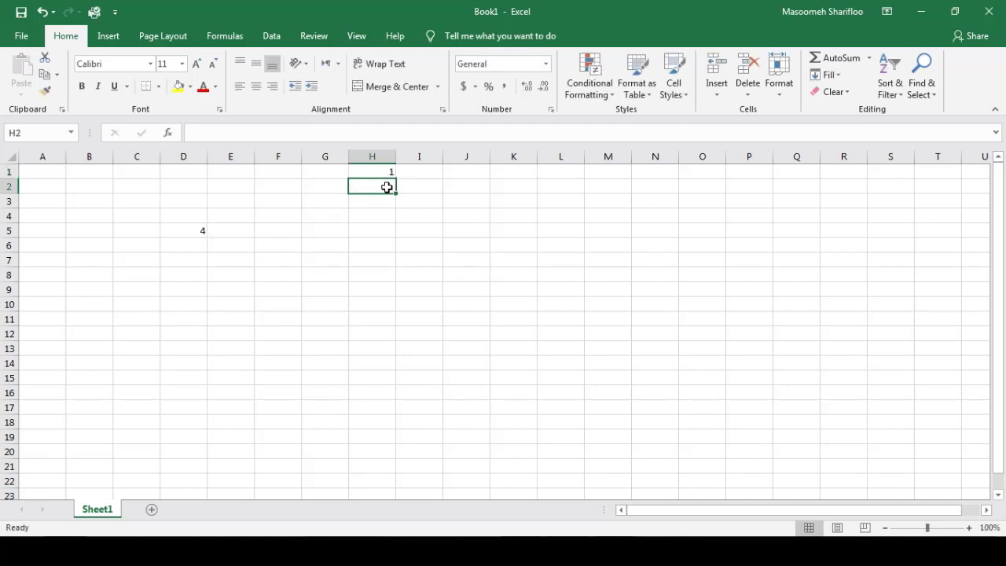
pyautogui.moveTo(382, 189); pyautogui.dragTo(380, 230)
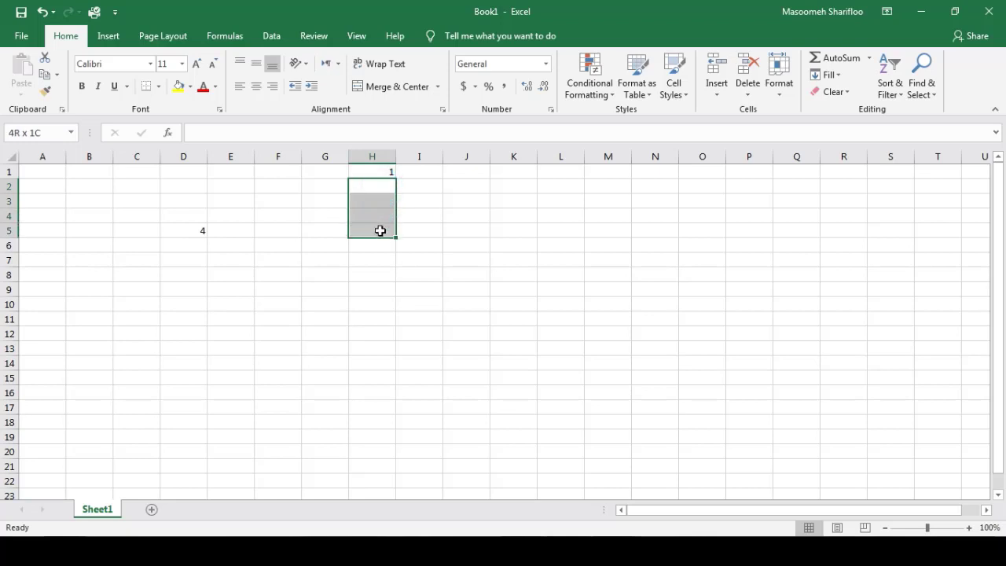
# - Delete the COUNTBLANK formula from D5 and the 1 from H1
pyautogui.click(185, 233)
pyautogui.press('Delete')
pyautogui.click(374, 172)
pyautogui.press('Delete')
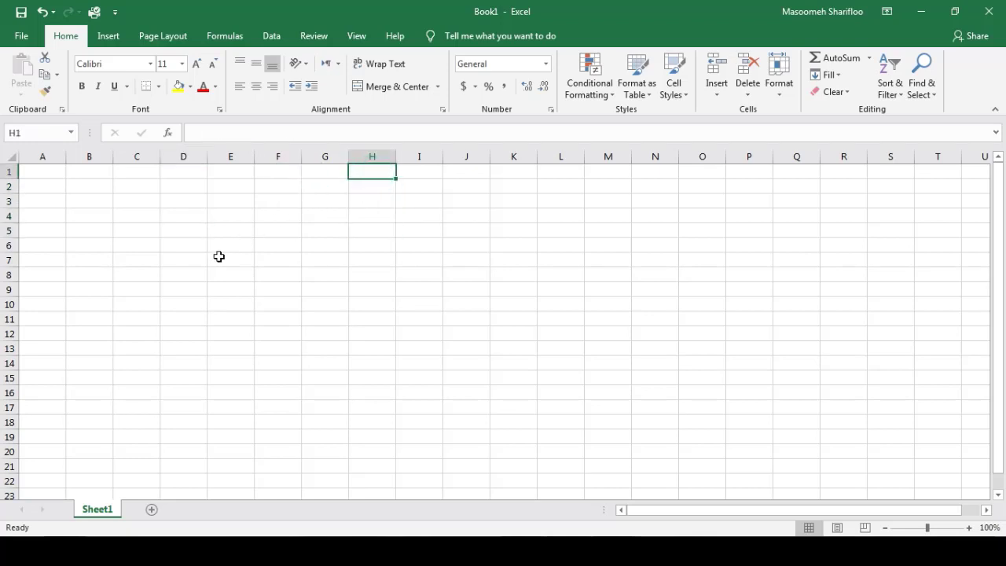
pyautogui.click(184, 247)
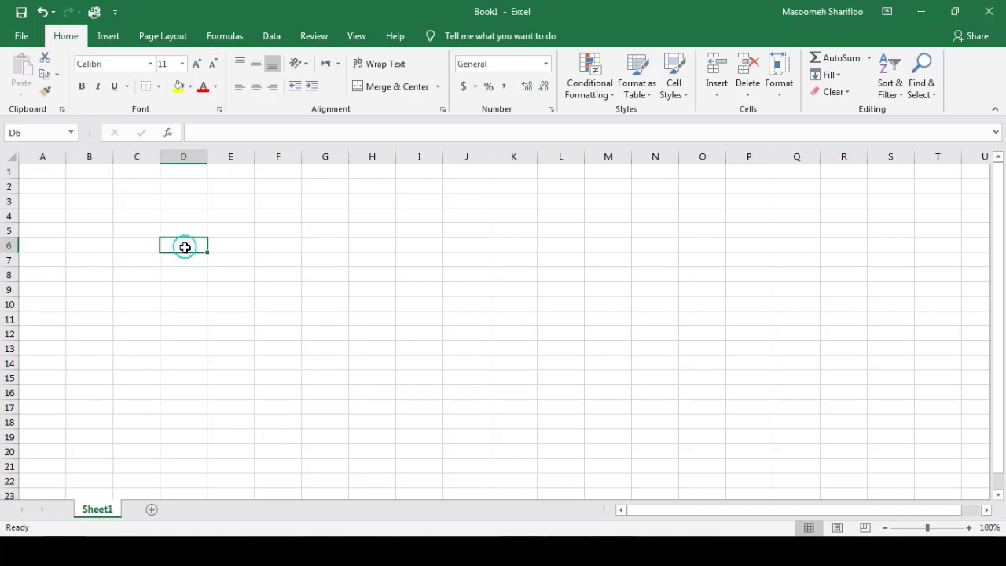
# - Enter =COUNTBLANK(1:1) in D6 to count row 1's blanks, giving 16384
pyautogui.write('=c')
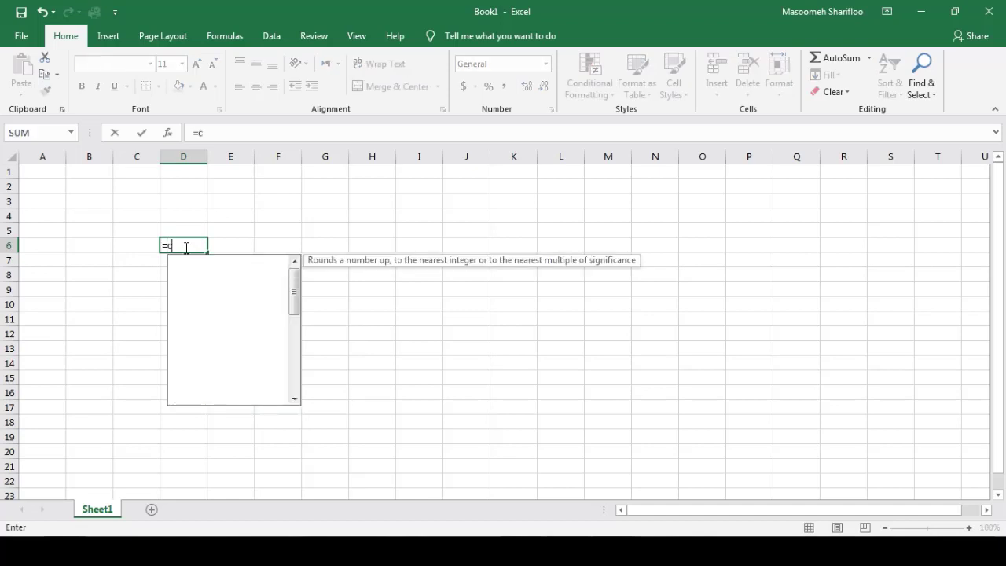
pyautogui.write('ountbla')
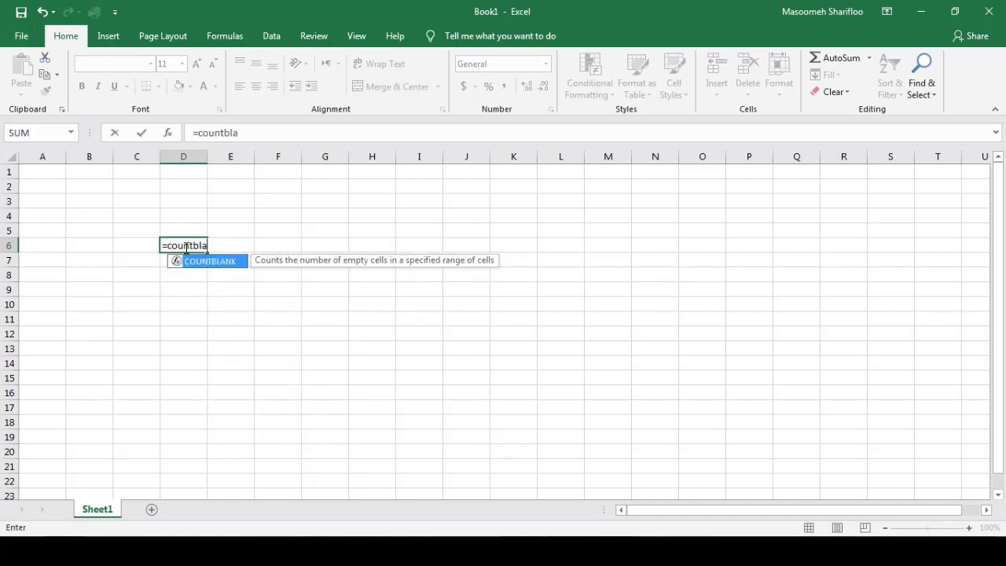
pyautogui.write('nk(')
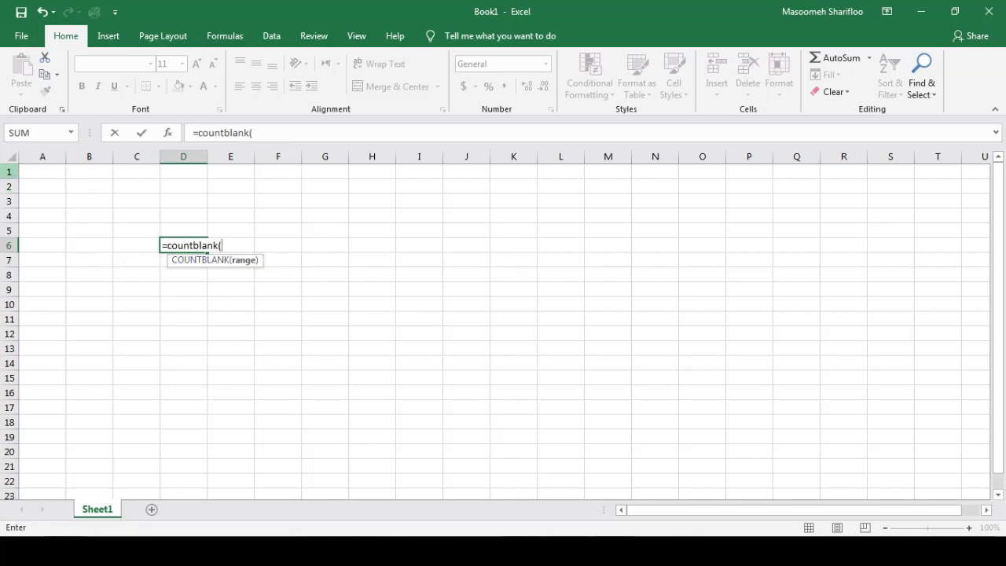
pyautogui.click(9, 171)
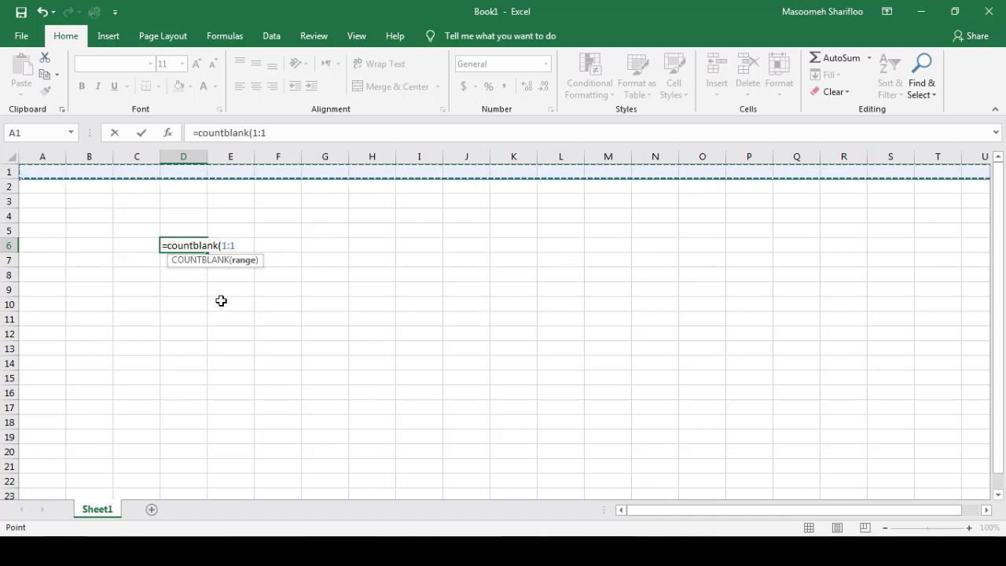
pyautogui.write(')')
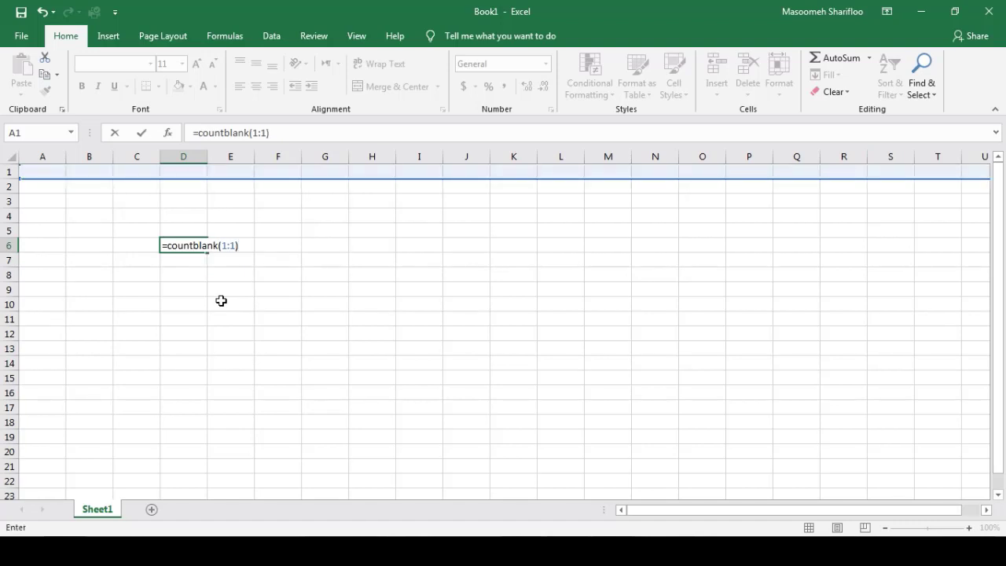
pyautogui.press('Return')
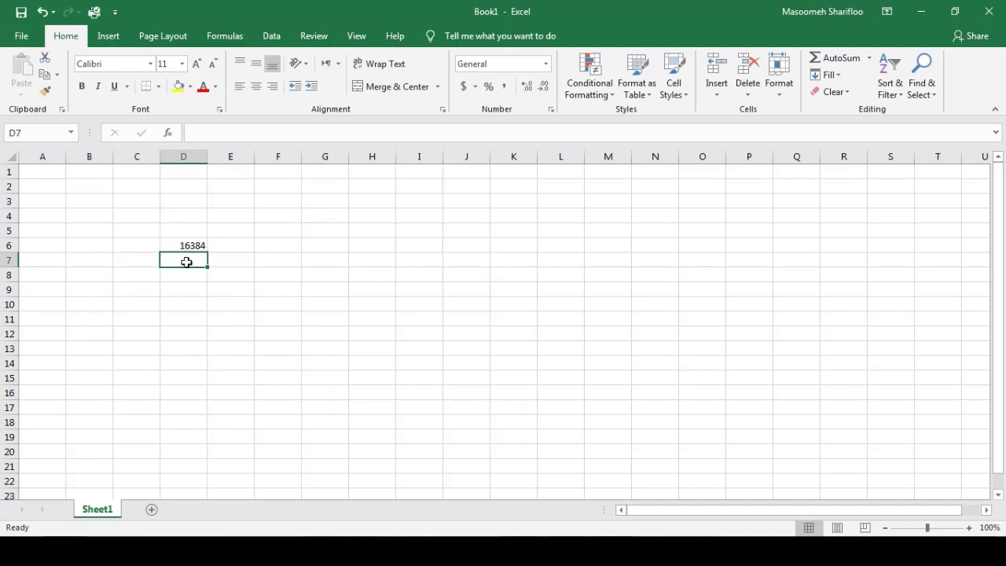
# - Enter =COUNTBLANK(B:B) in D7, returning 1048576 for column B
pyautogui.write('=coun')
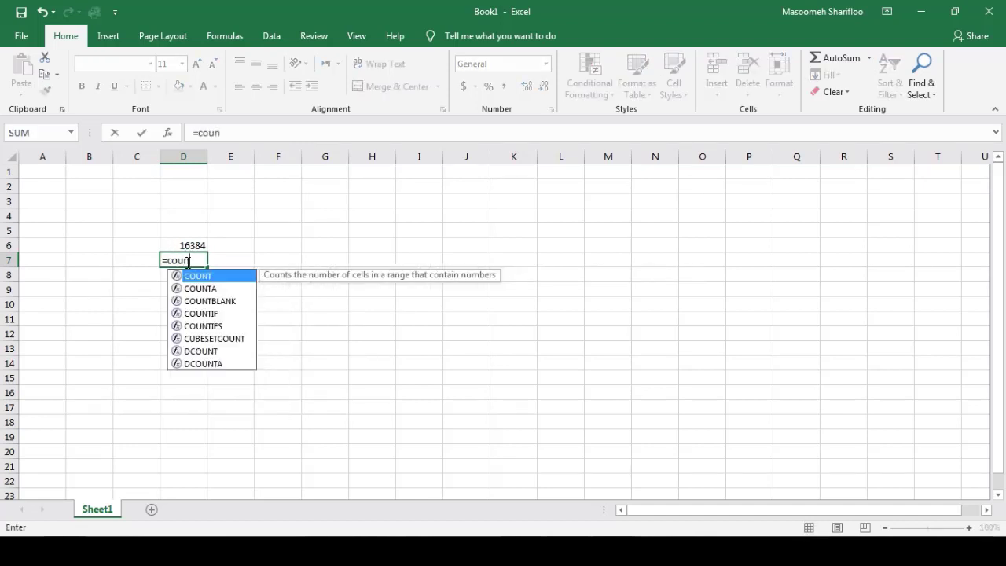
pyautogui.write('tblan')
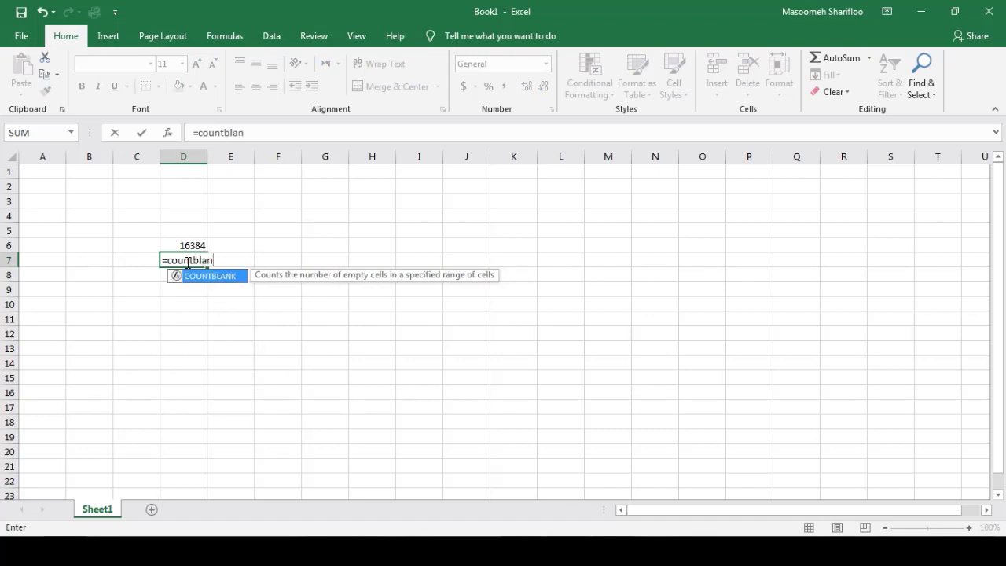
pyautogui.write('k')
pyautogui.write('k(')
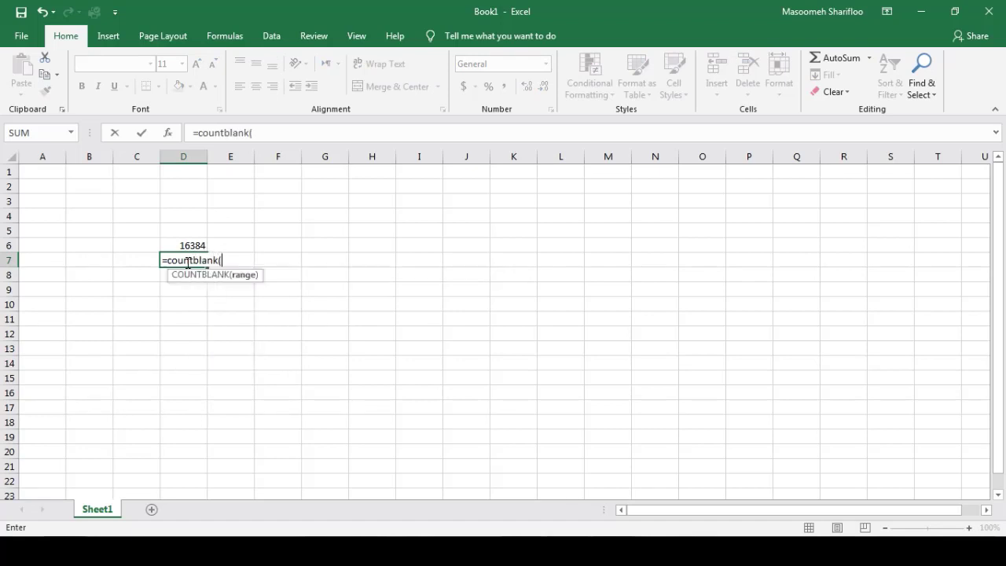
pyautogui.click(90, 156)
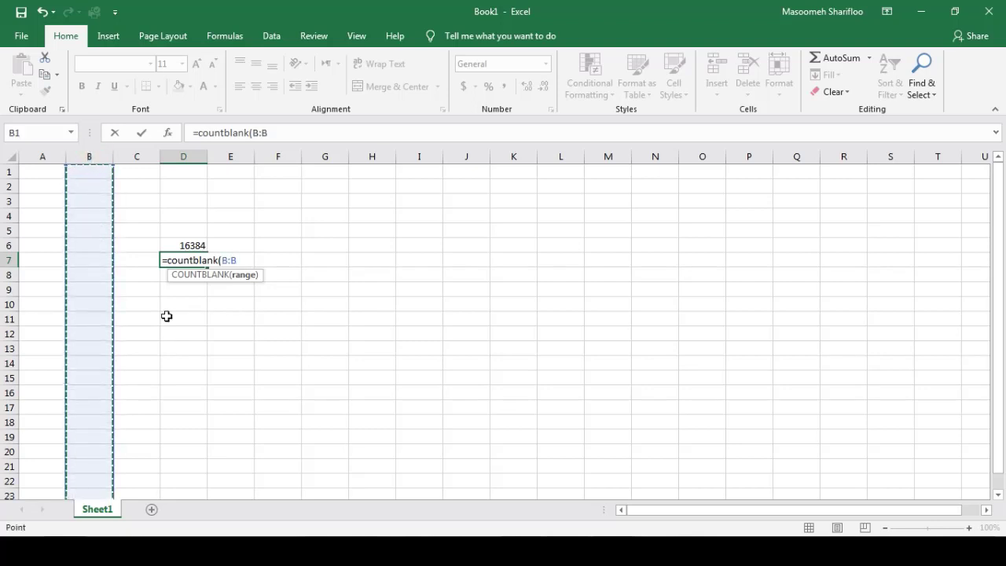
pyautogui.write(')')
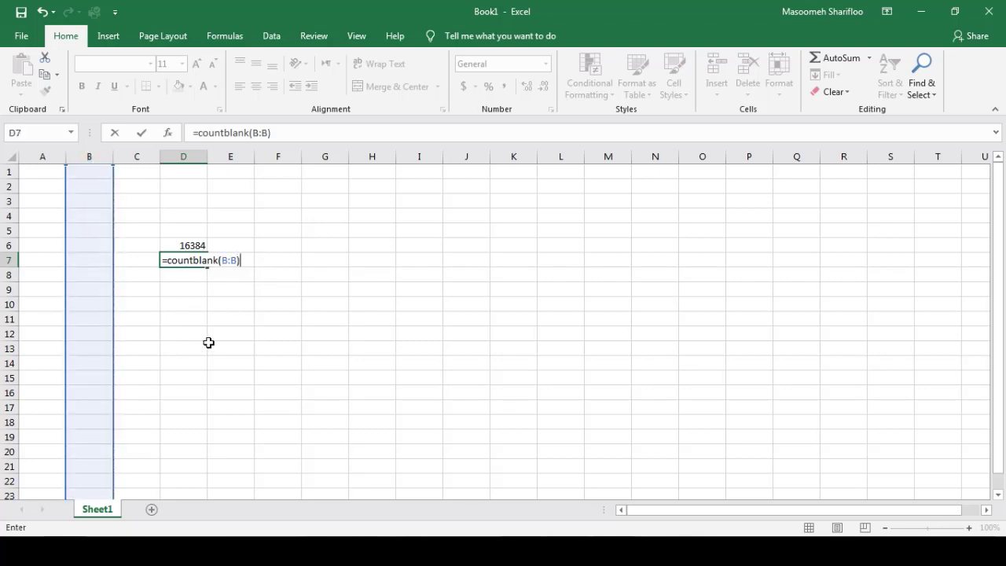
pyautogui.press('Return')
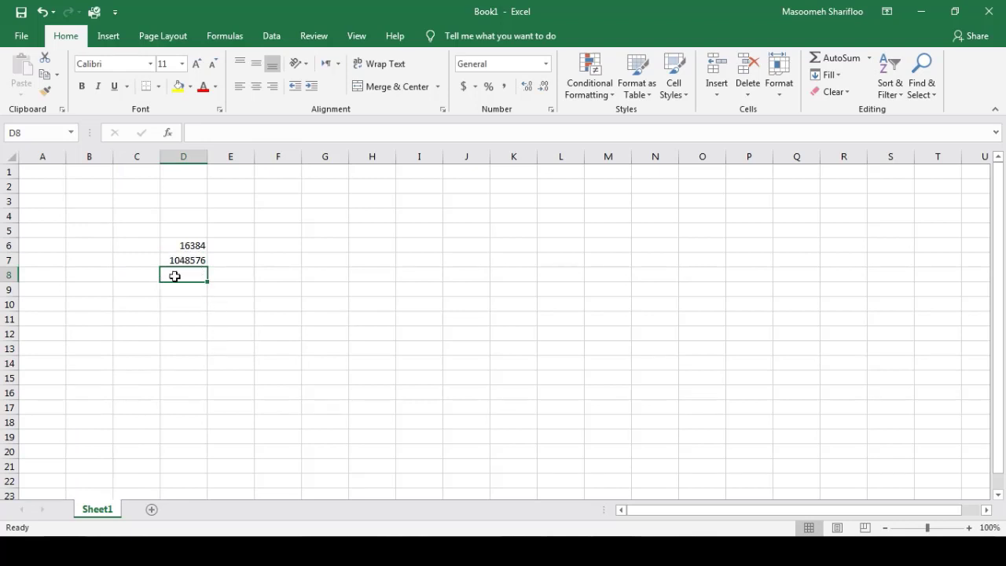
pyautogui.write('=')
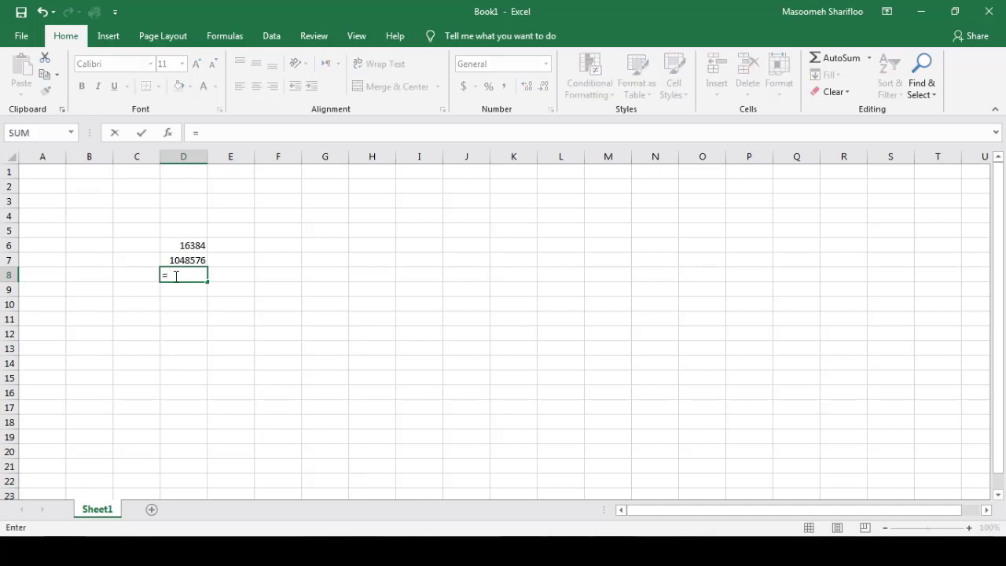
pyautogui.click(195, 246)
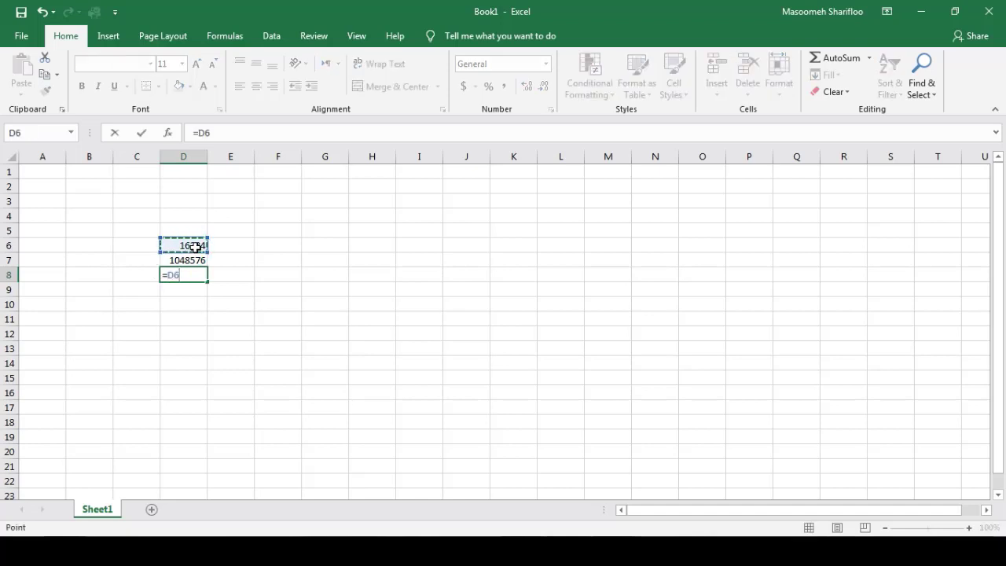
pyautogui.write('*')
pyautogui.click(193, 260)
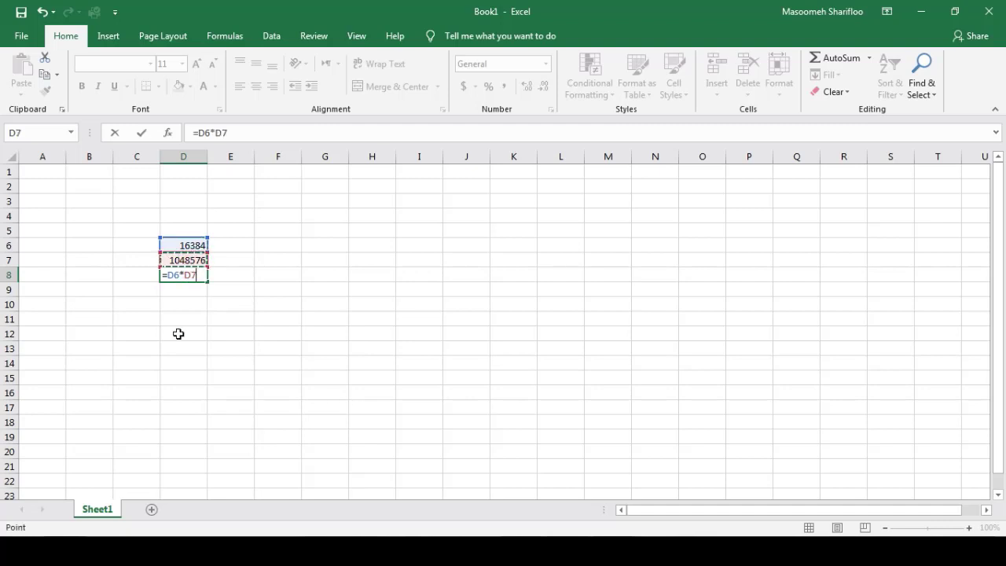
pyautogui.press('Return')
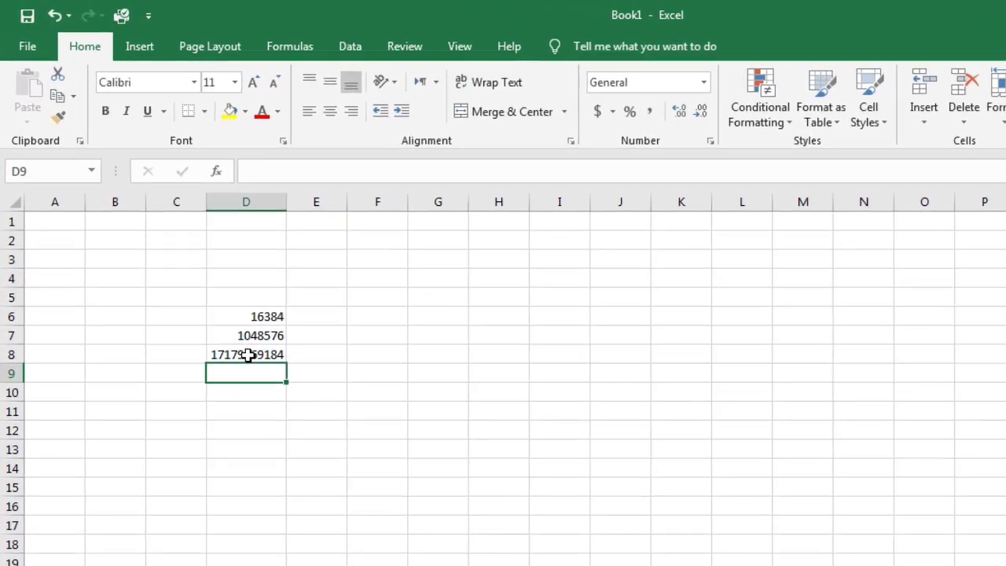
pyautogui.click(193, 277)
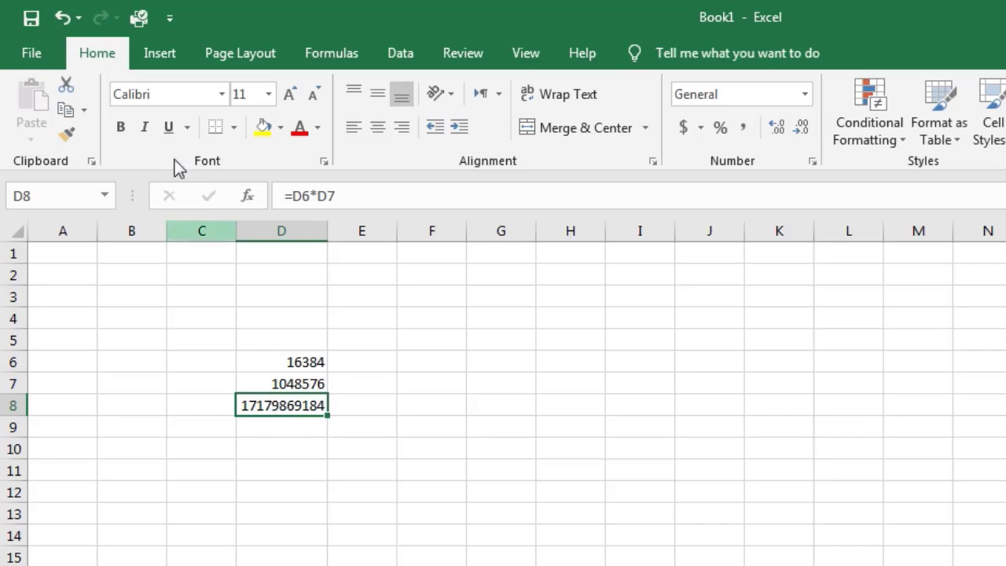
# - Apply Comma Style to D8 and remove both decimals, showing 17,179,869,184
pyautogui.click(746, 129)
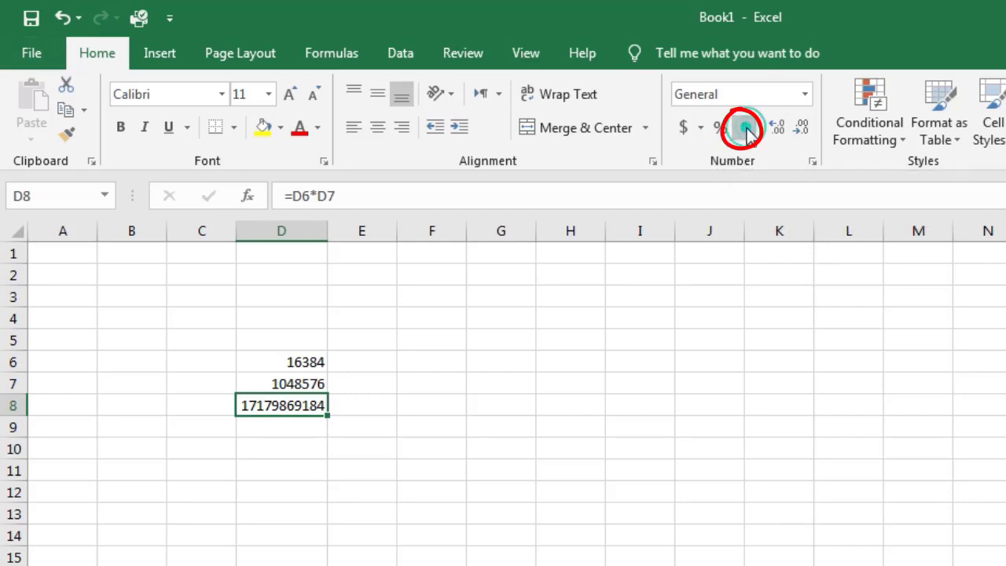
pyautogui.click(999, 174)
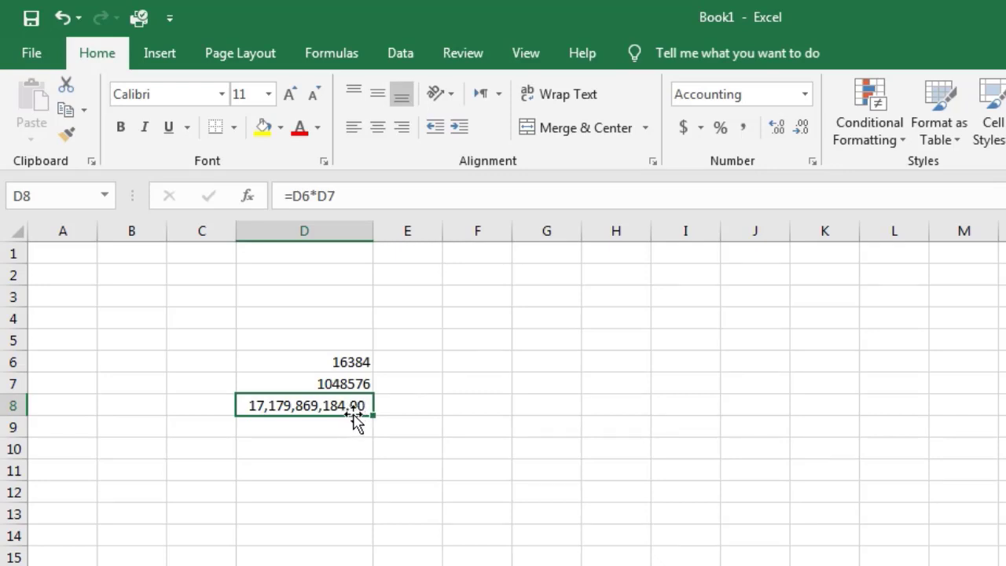
pyautogui.click(802, 134)
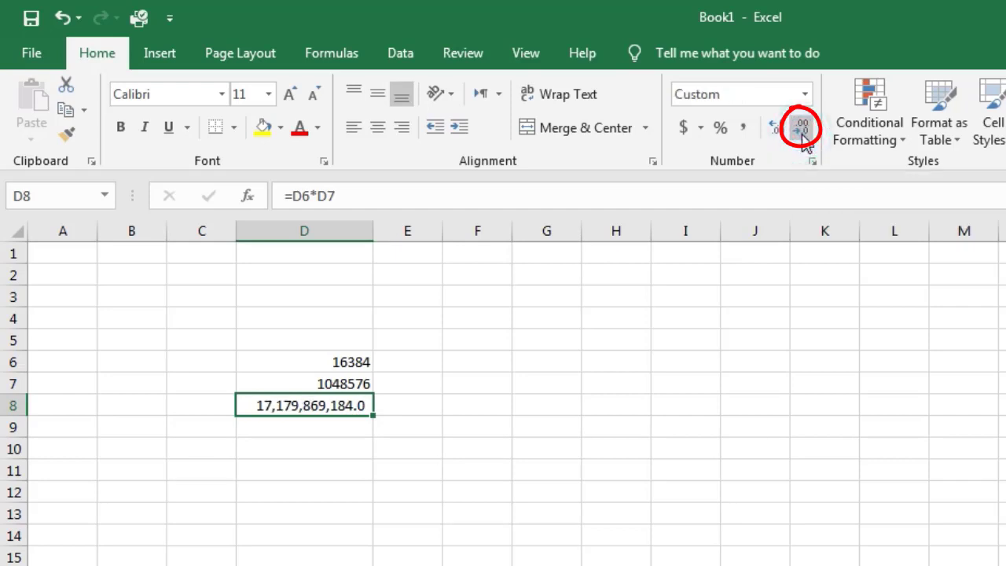
pyautogui.click(801, 135)
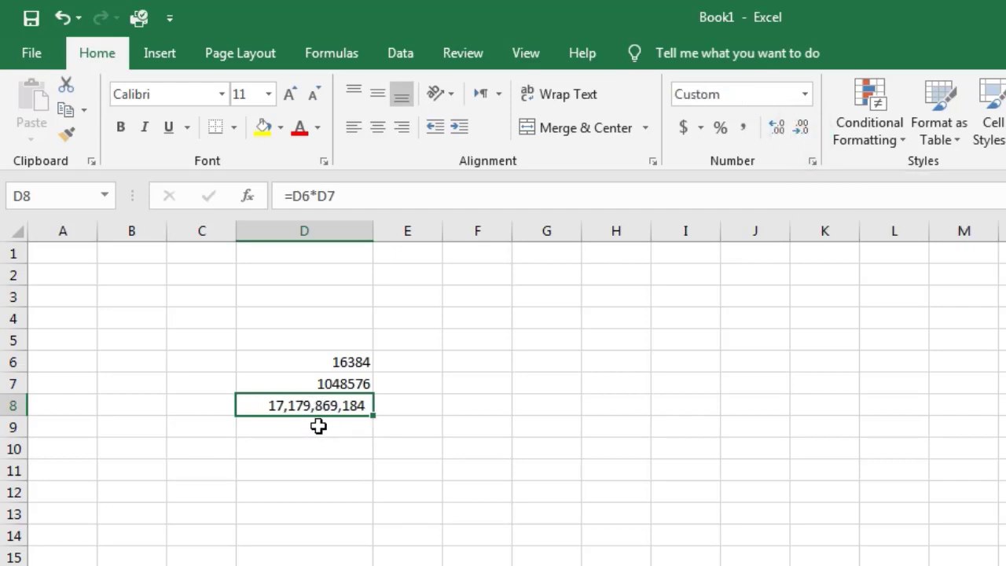
pyautogui.click(348, 383)
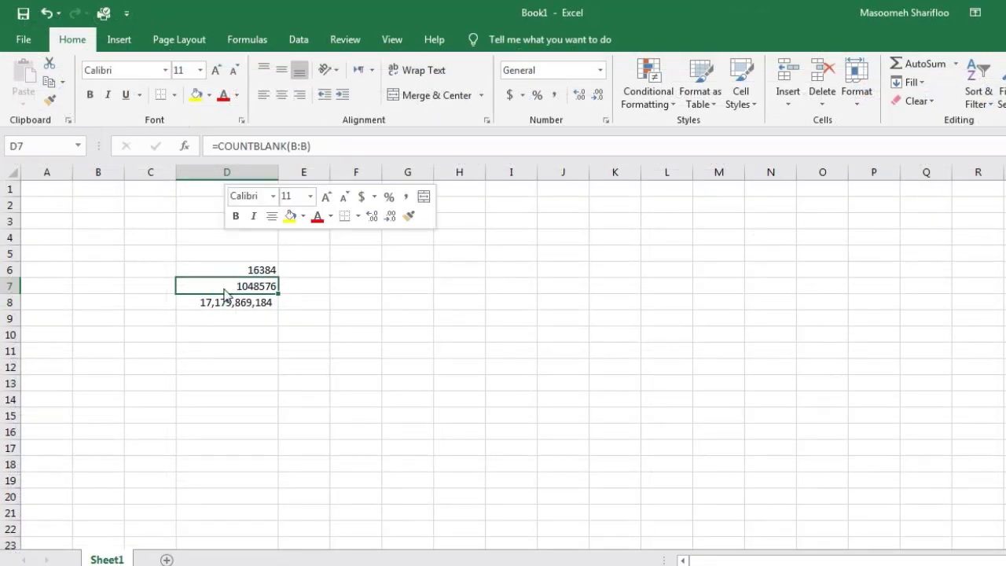
# - Format D7 as Number with a 1000 separator and 0 decimals, showing 1,048,576
pyautogui.rightClick(301, 384)
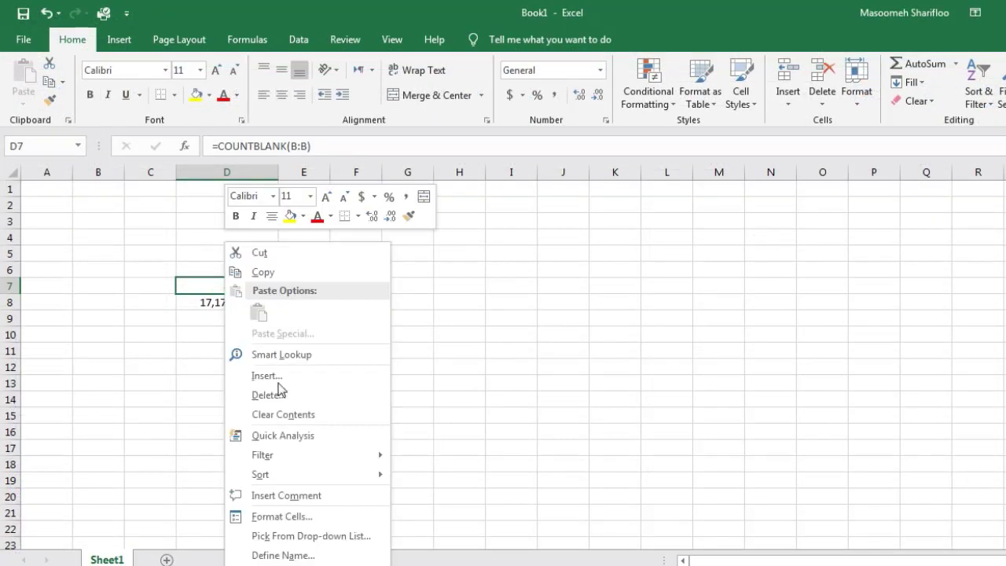
pyautogui.click(317, 522)
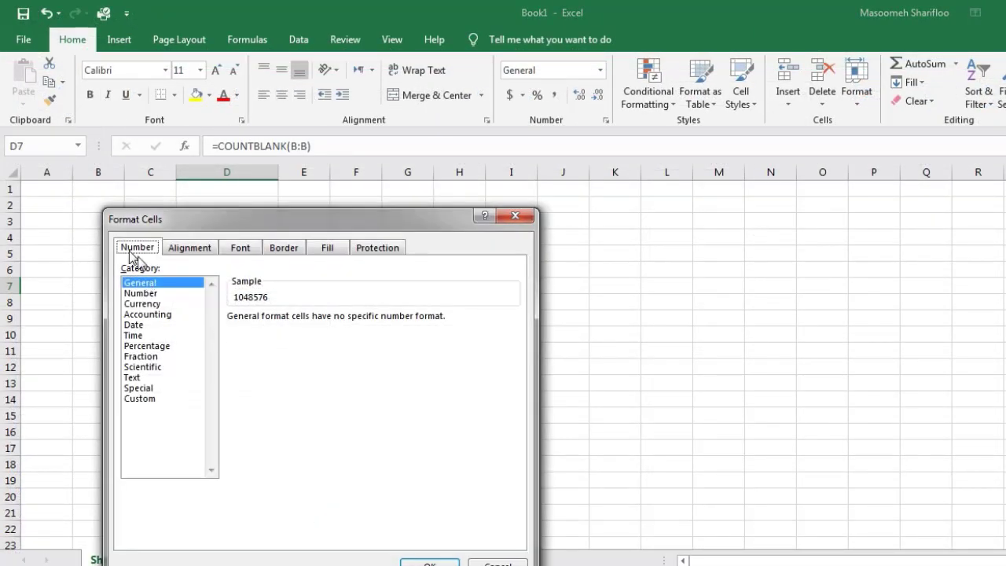
pyautogui.click(143, 294)
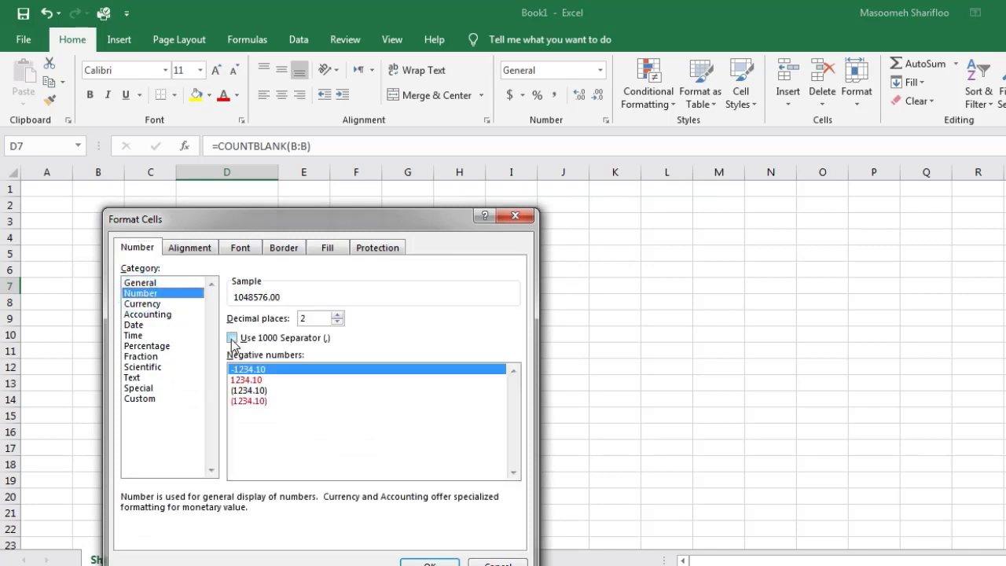
pyautogui.click(232, 338)
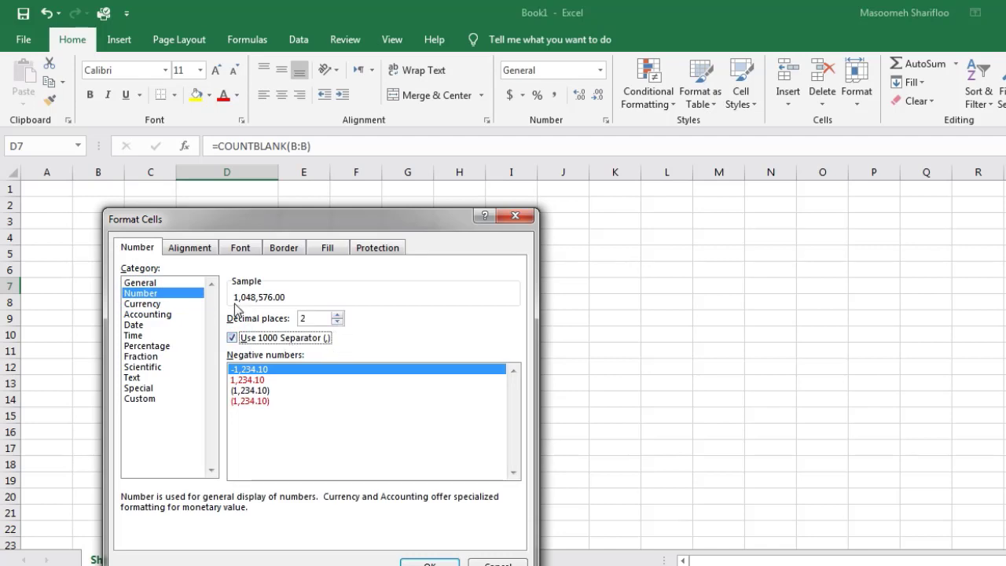
pyautogui.click(338, 321)
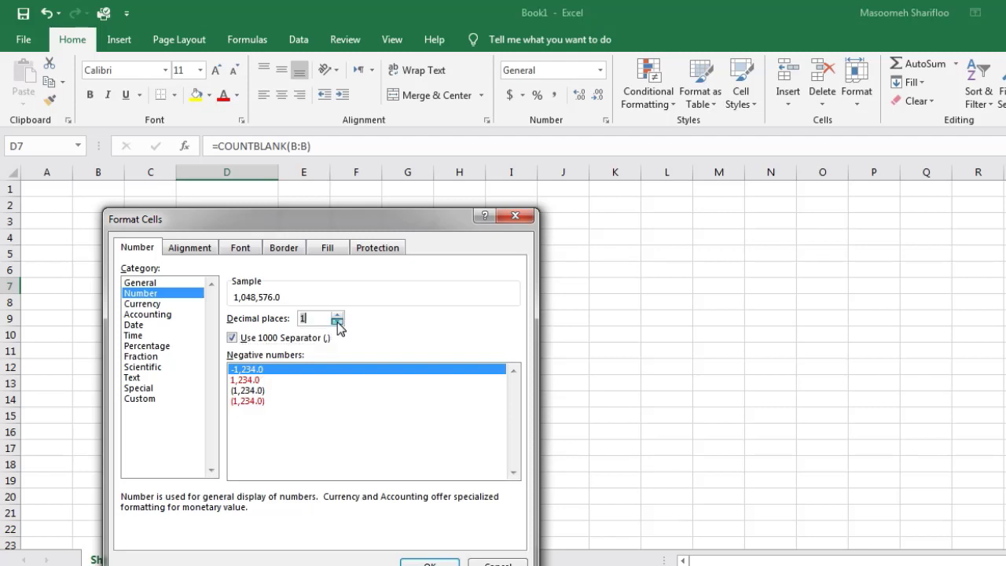
pyautogui.click(337, 322)
pyautogui.click(430, 563)
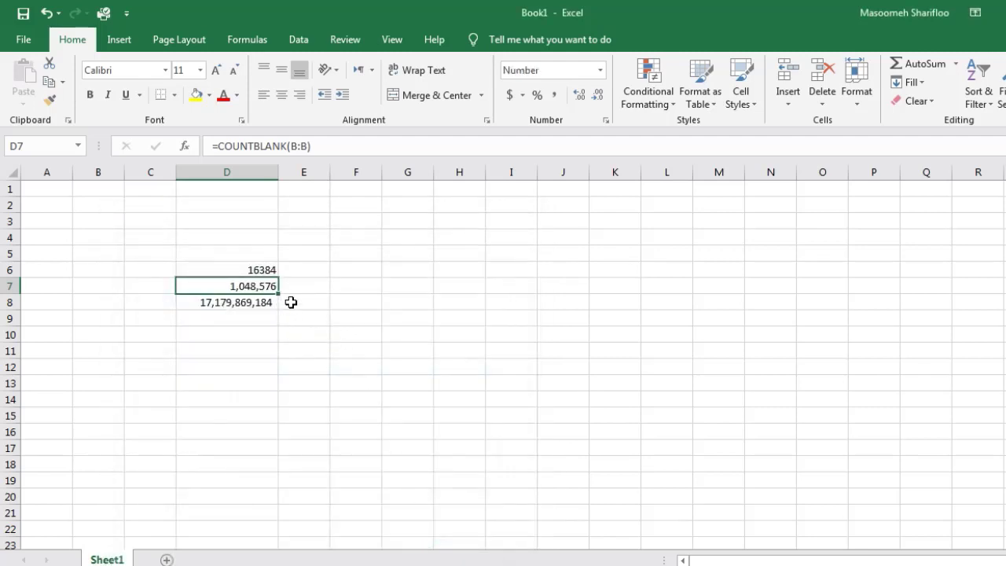
# - Give D6 the same Number format with separators and 0 decimals, showing 16,384
pyautogui.click(260, 269)
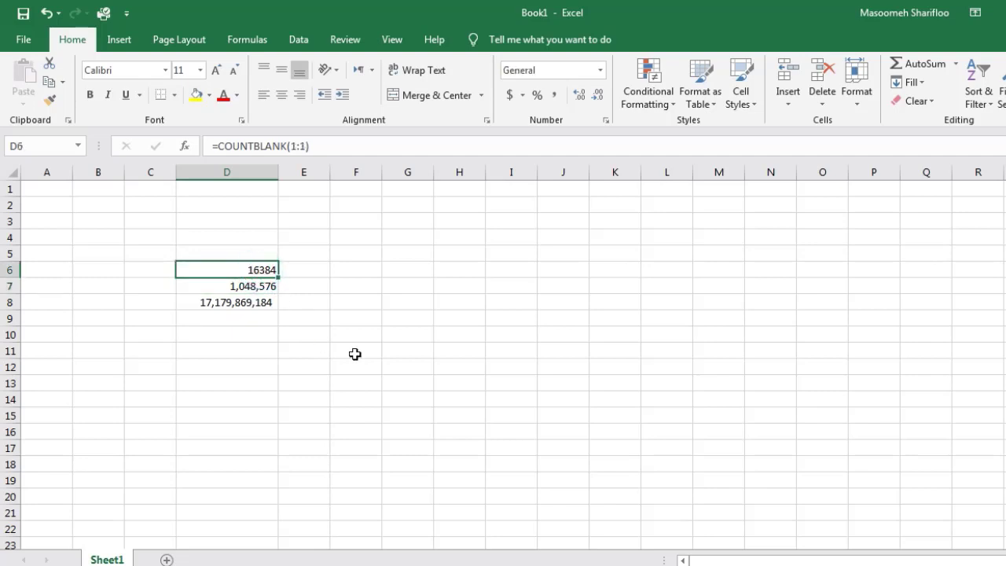
pyautogui.hotkey('ctrl', '1')
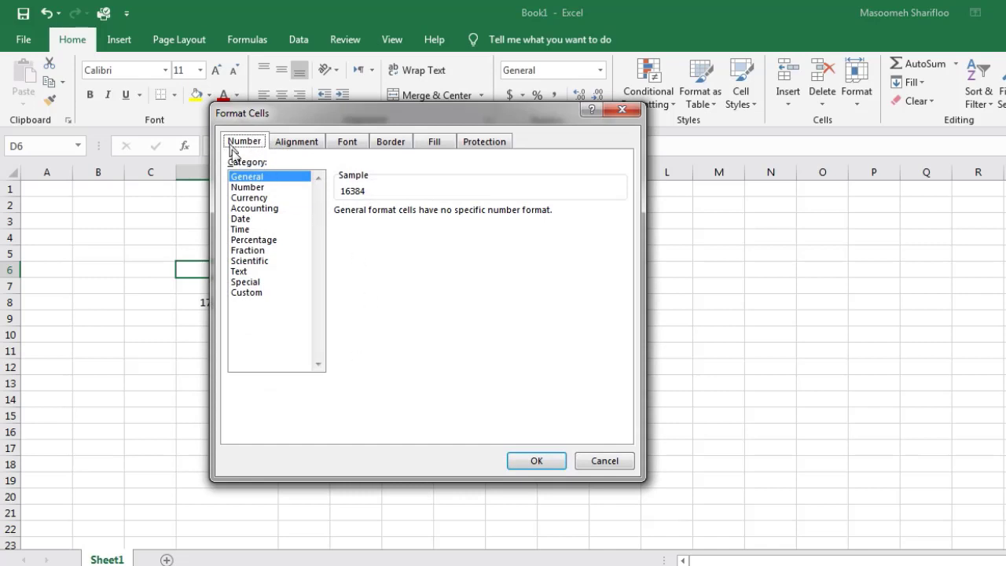
pyautogui.click(248, 187)
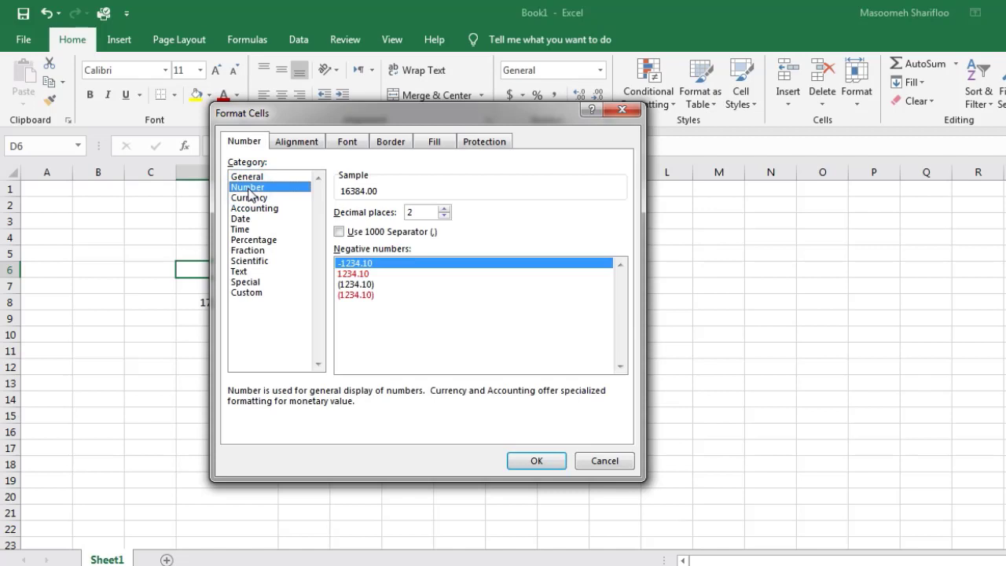
pyautogui.click(339, 232)
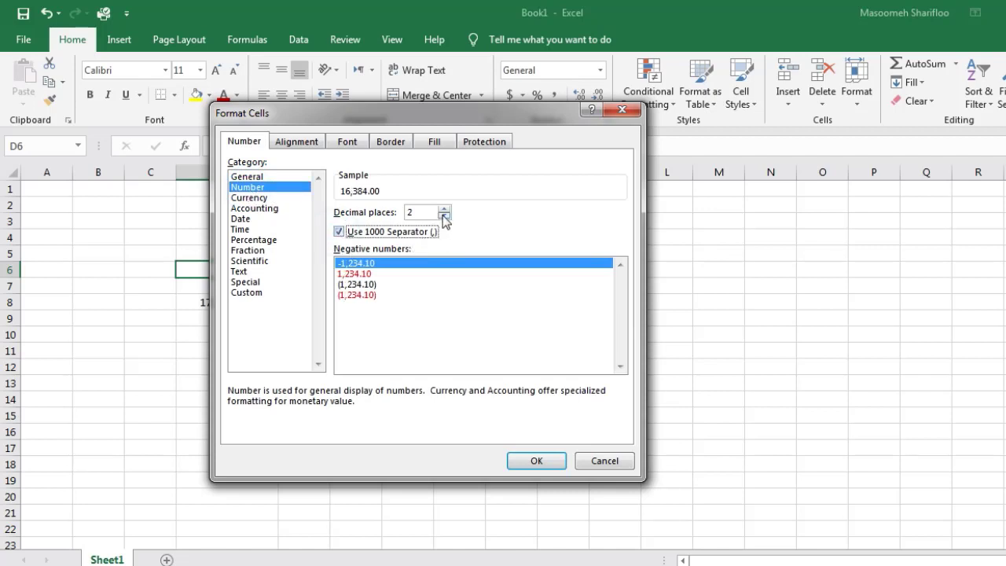
pyautogui.click(444, 216)
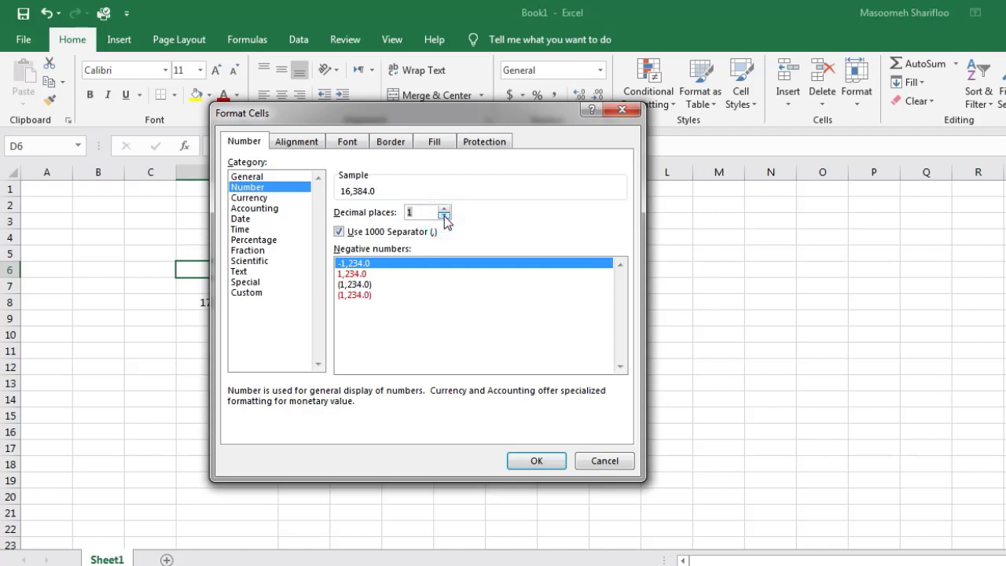
pyautogui.click(445, 216)
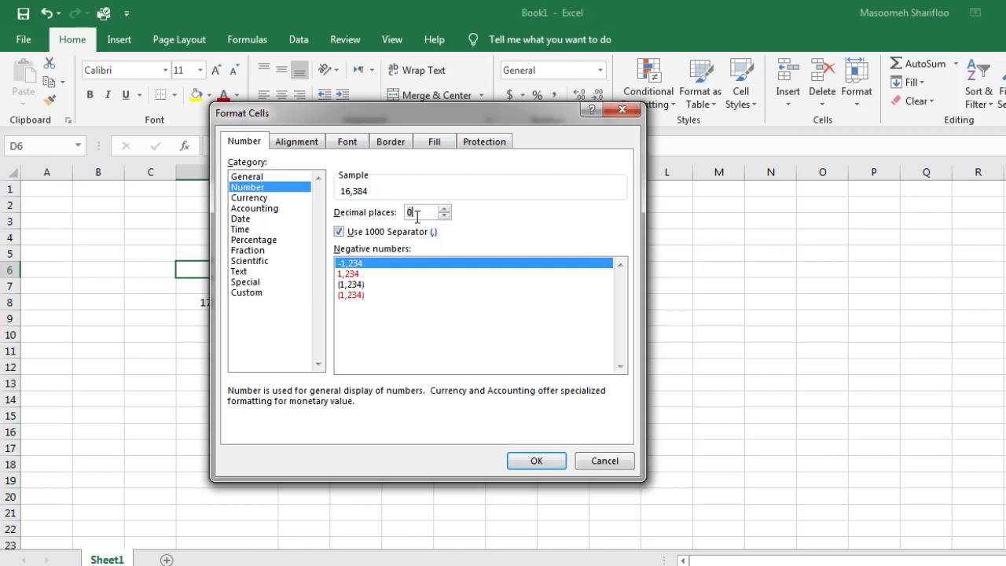
pyautogui.click(536, 461)
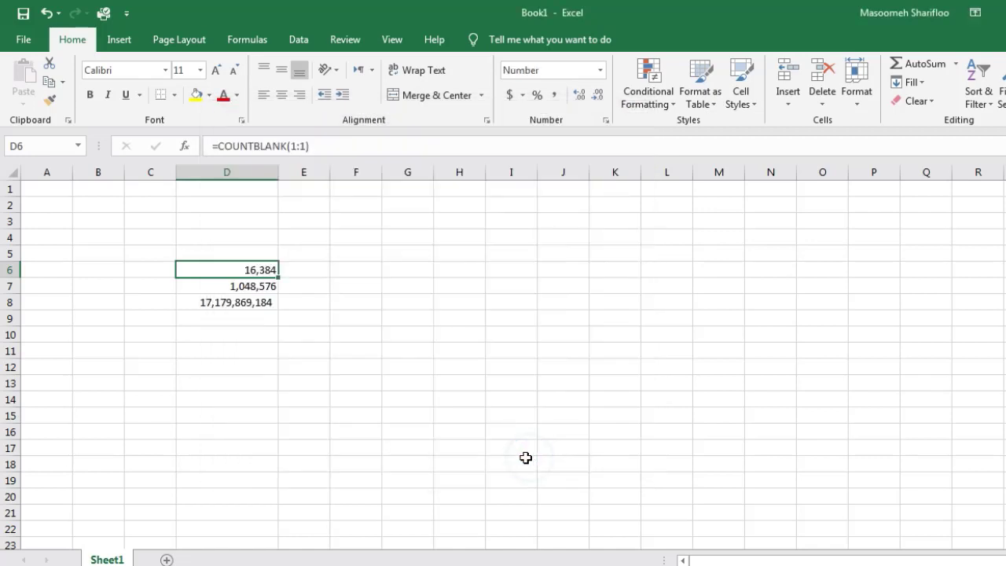
pyautogui.click(315, 274)
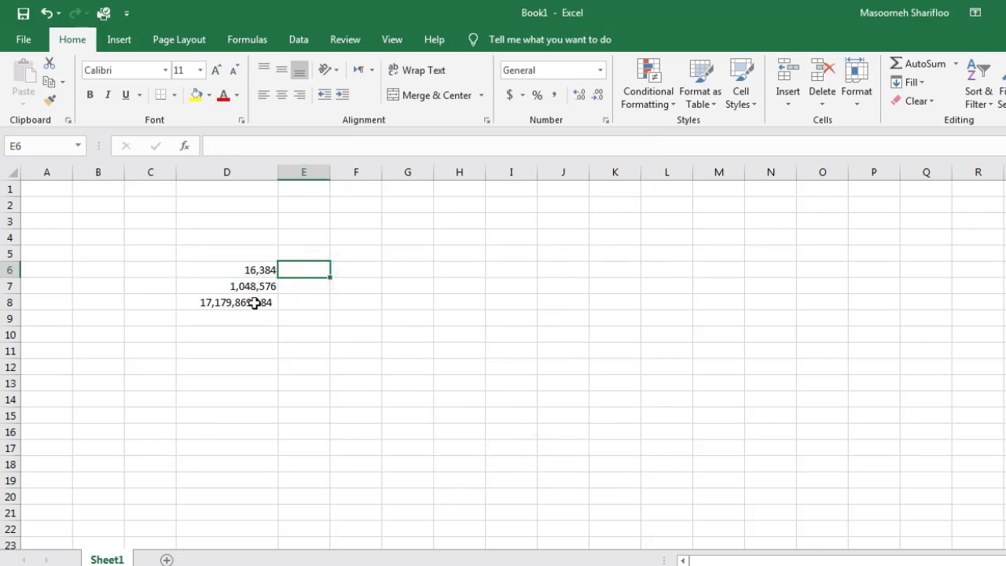
# - Type a first name in F6, a surname in F7, and 1 in F8
pyautogui.click(353, 273)
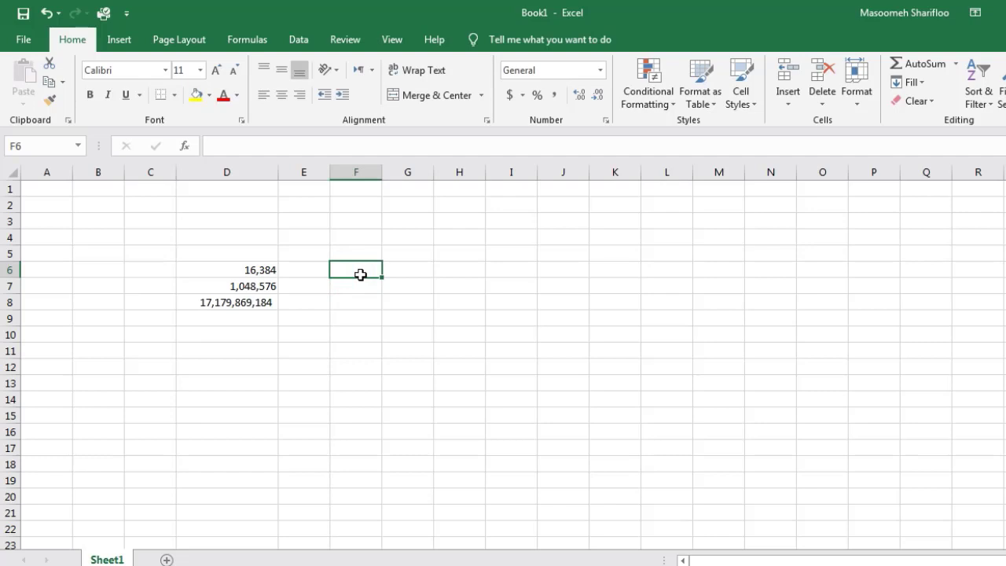
pyautogui.write('Akbar')
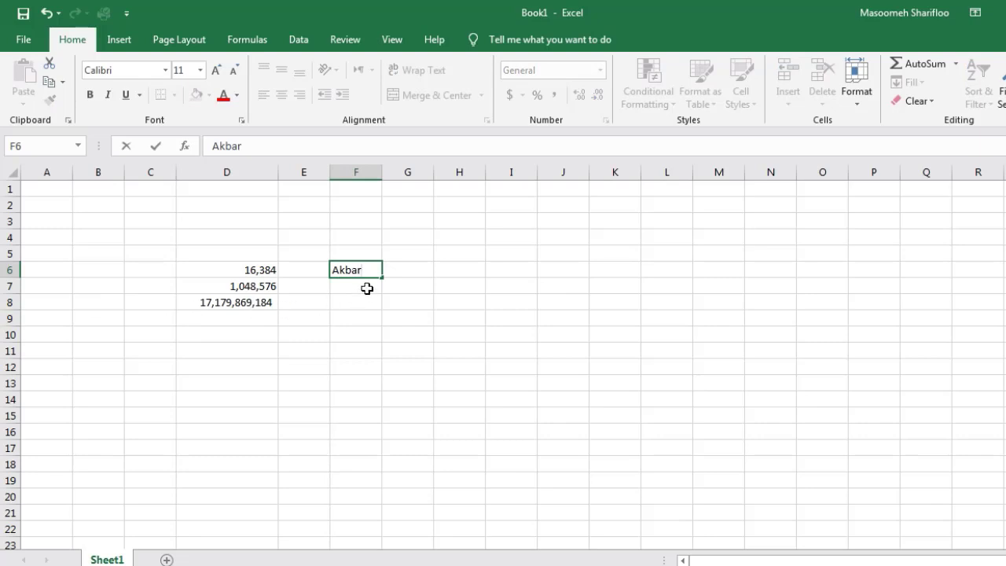
pyautogui.click(358, 289)
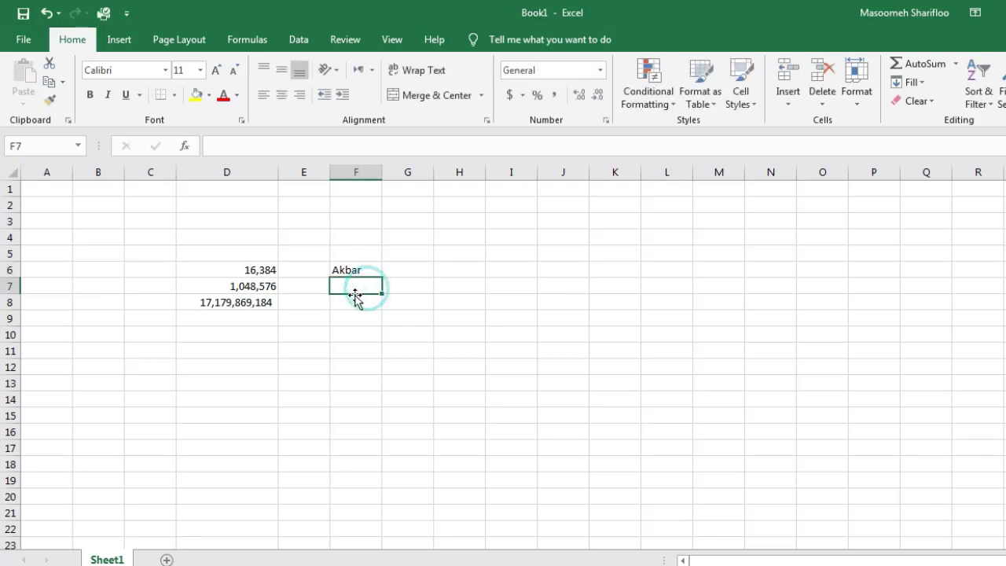
pyautogui.write('Sharif')
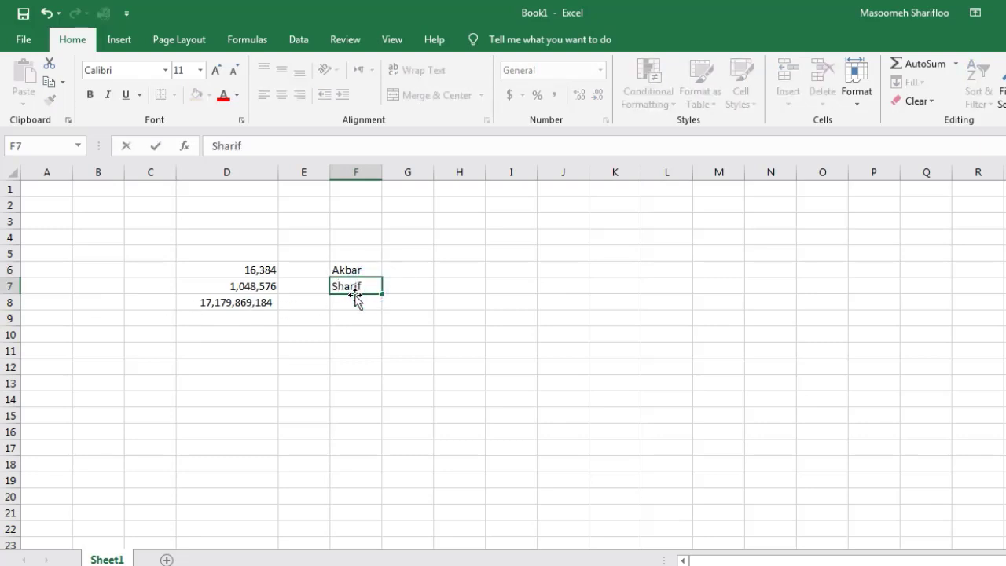
pyautogui.write('lou')
pyautogui.click(353, 302)
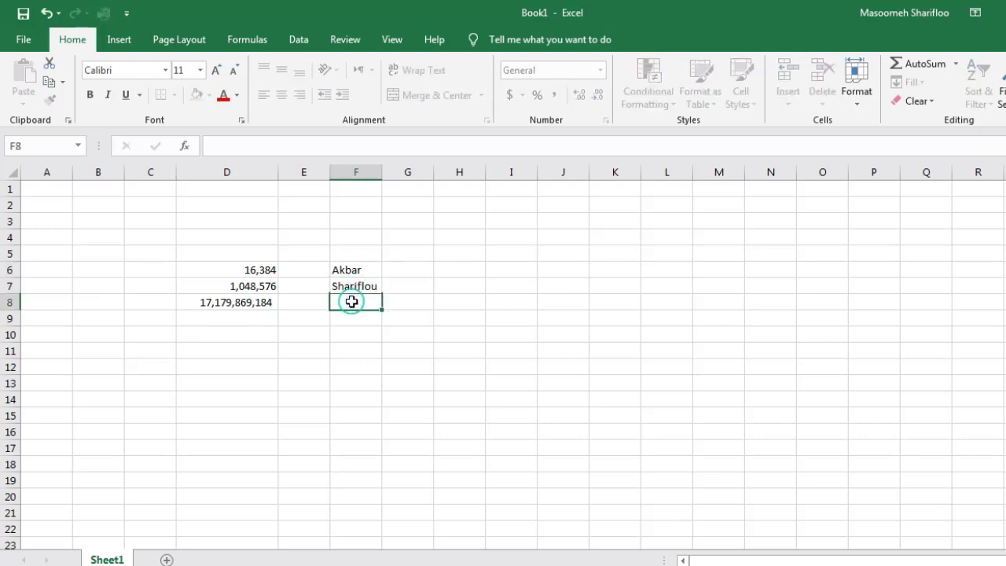
pyautogui.write('1')
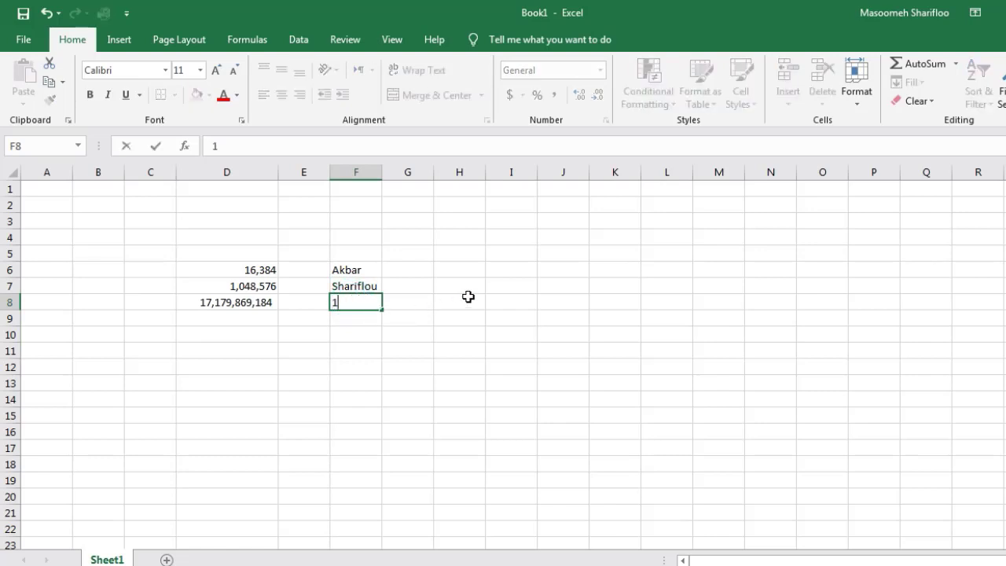
pyautogui.click(453, 269)
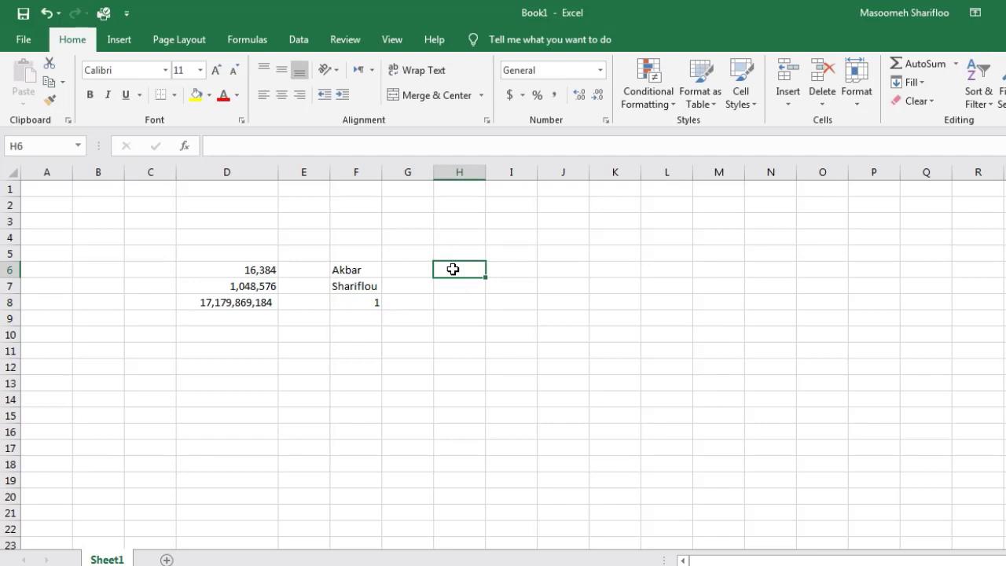
# - Enter =ISFORMULA(F6) in H6, which returns FALSE
pyautogui.write('=')
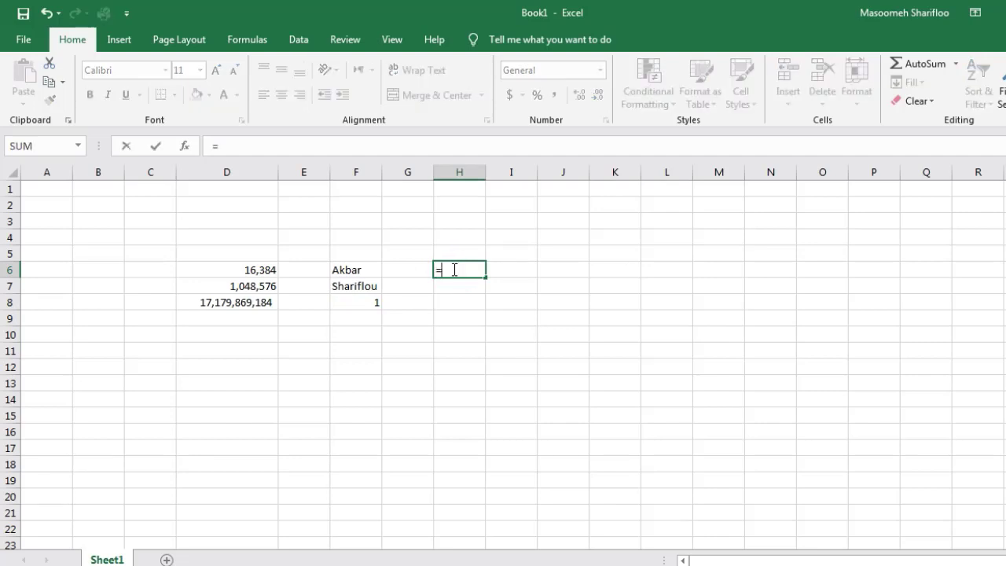
pyautogui.write('i')
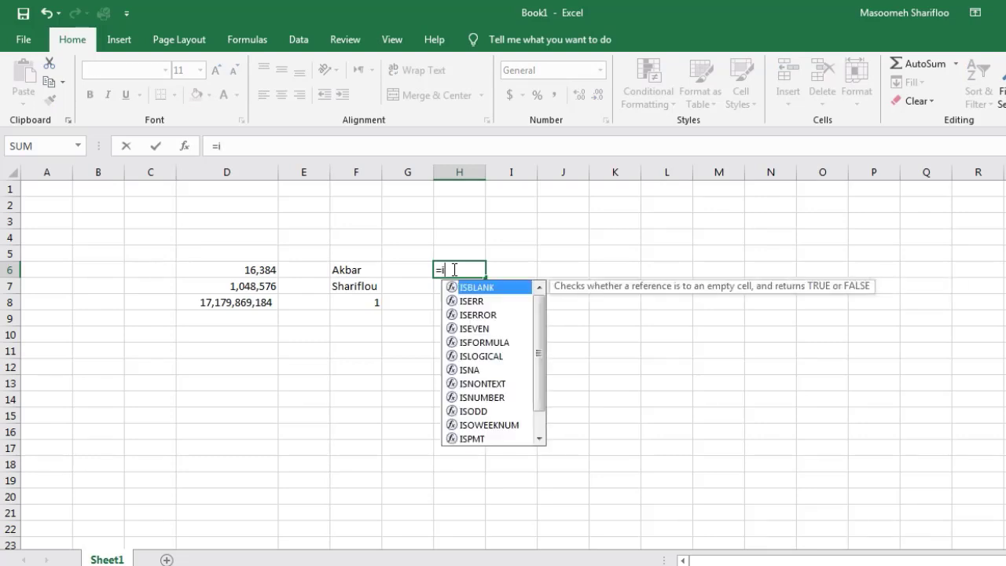
pyautogui.write('sformu')
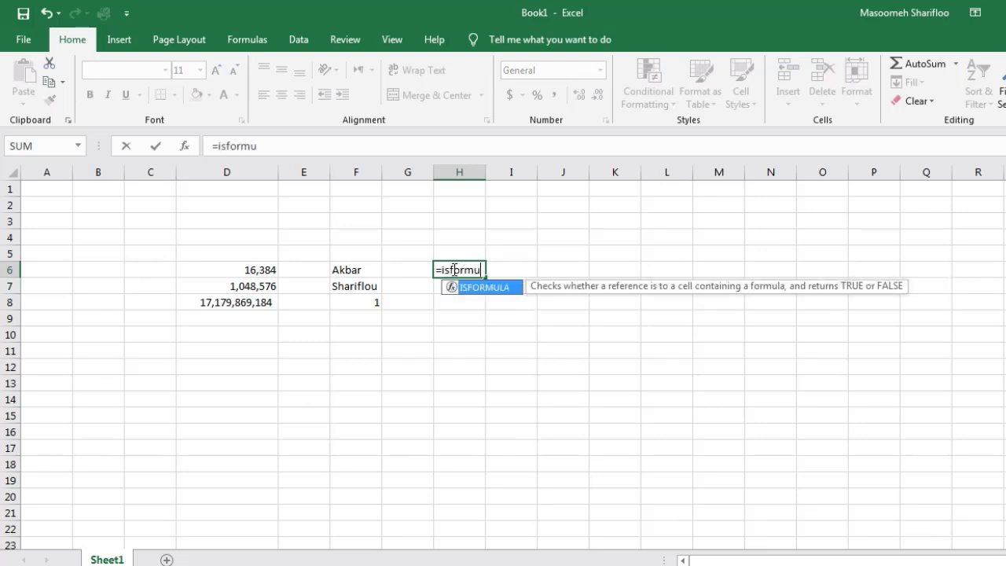
pyautogui.write('la')
pyautogui.write('(')
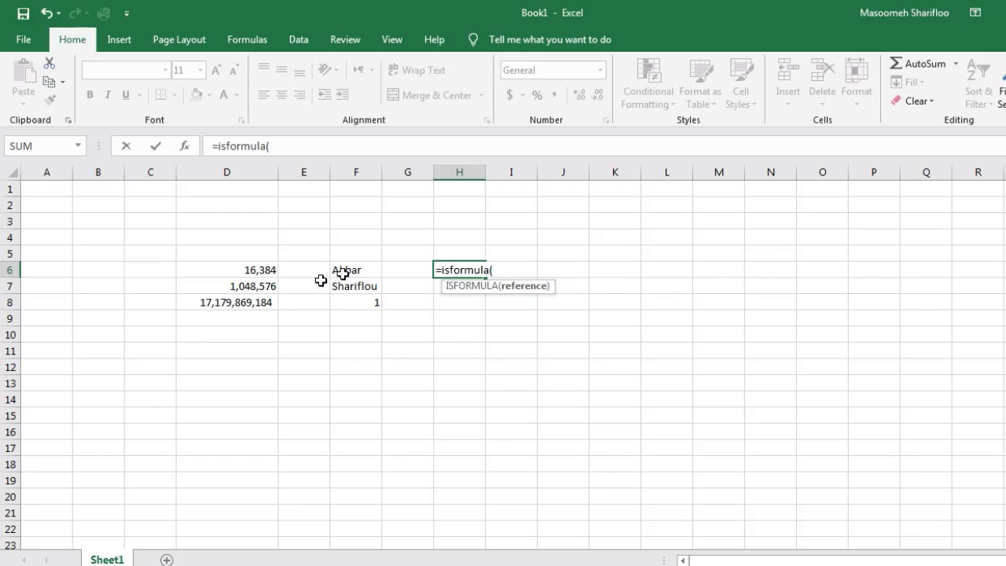
pyautogui.click(374, 269)
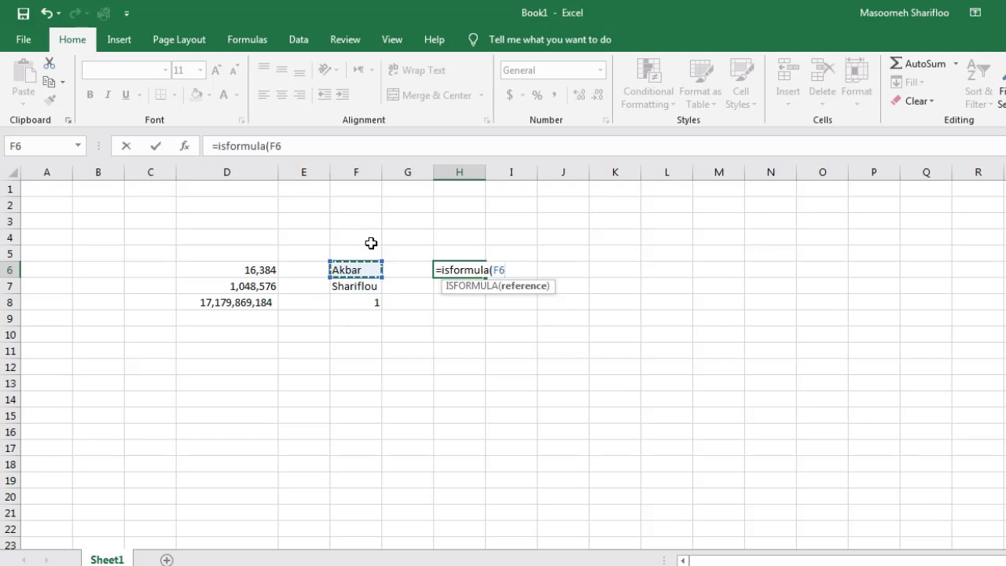
pyautogui.write(')')
pyautogui.press('Return')
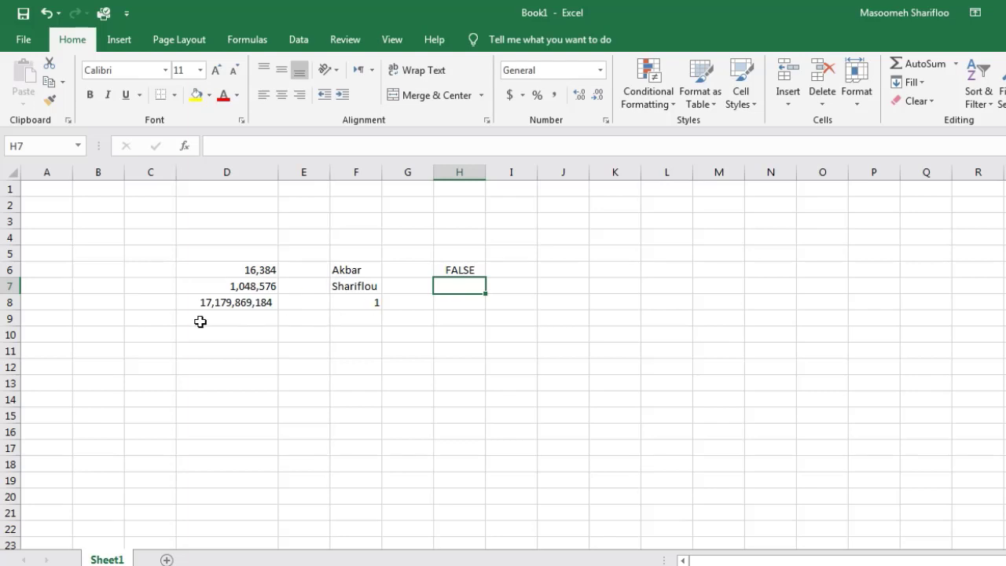
# - Enter =ISFORMULA(D8) in H7, which returns TRUE
pyautogui.click(185, 306)
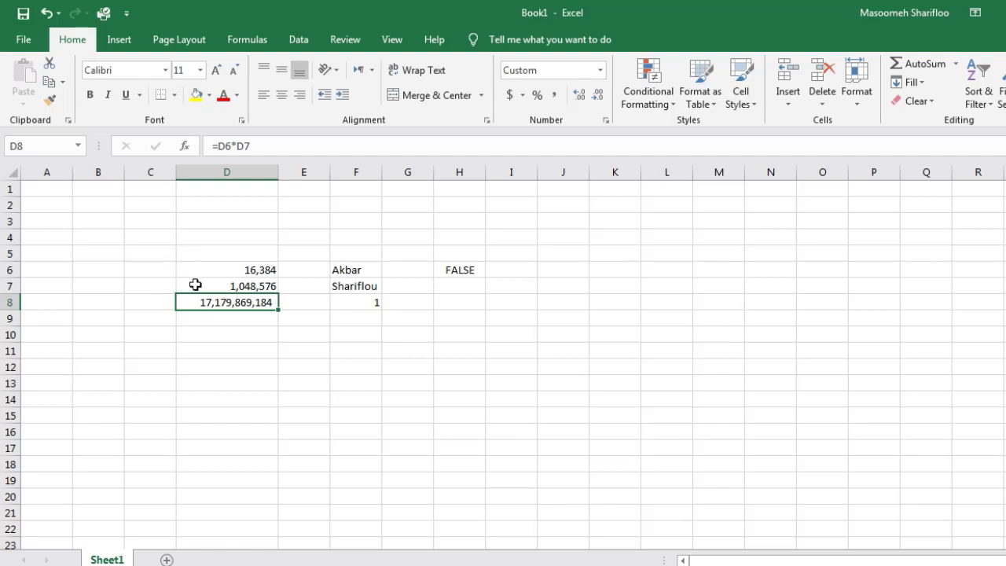
pyautogui.click(445, 286)
pyautogui.write('=')
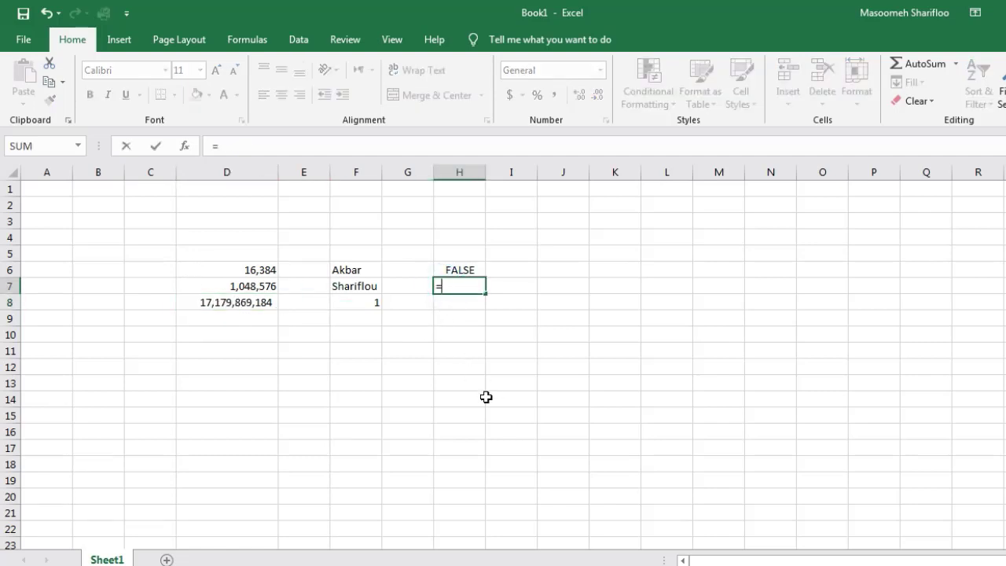
pyautogui.write('isform')
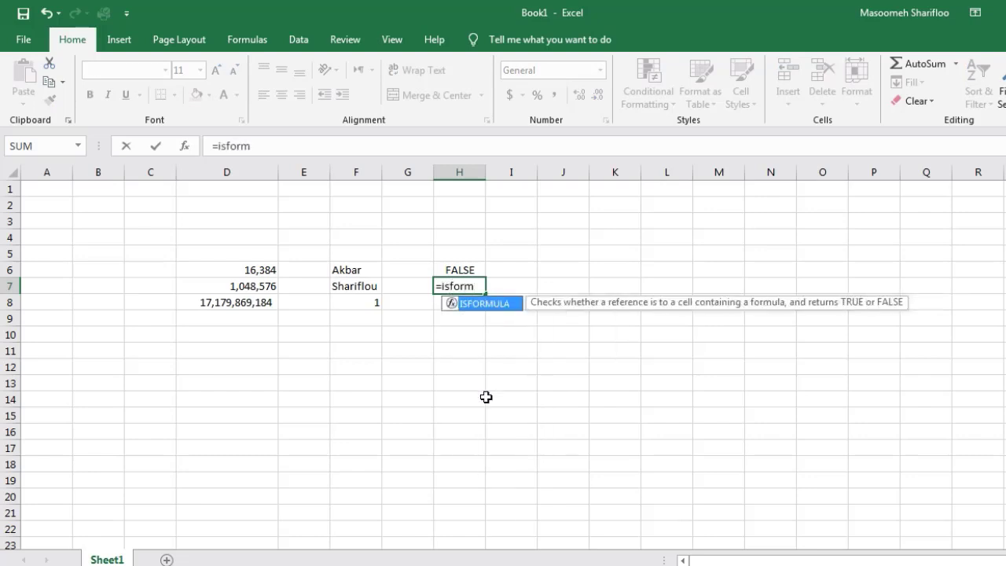
pyautogui.write('ula(')
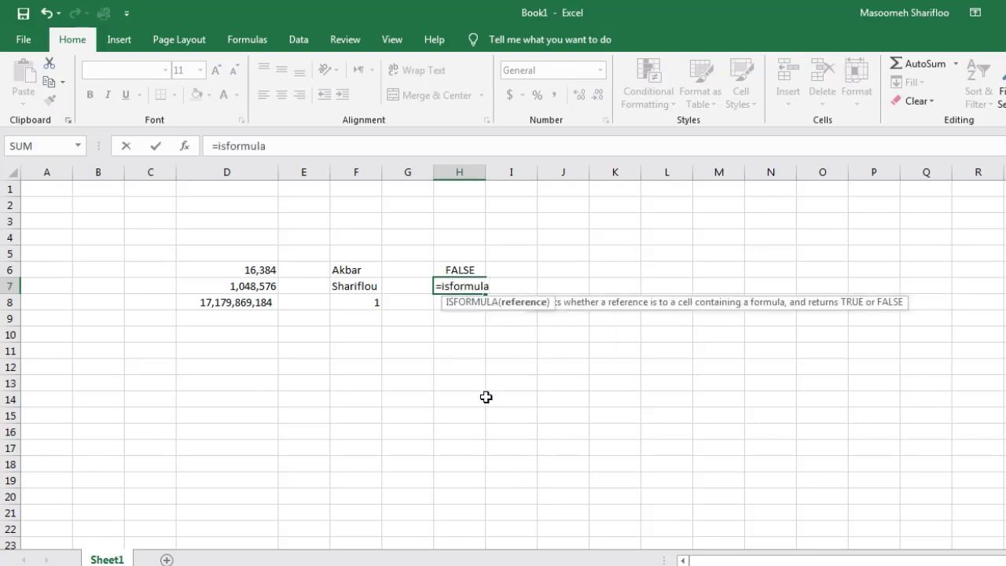
pyautogui.click(246, 305)
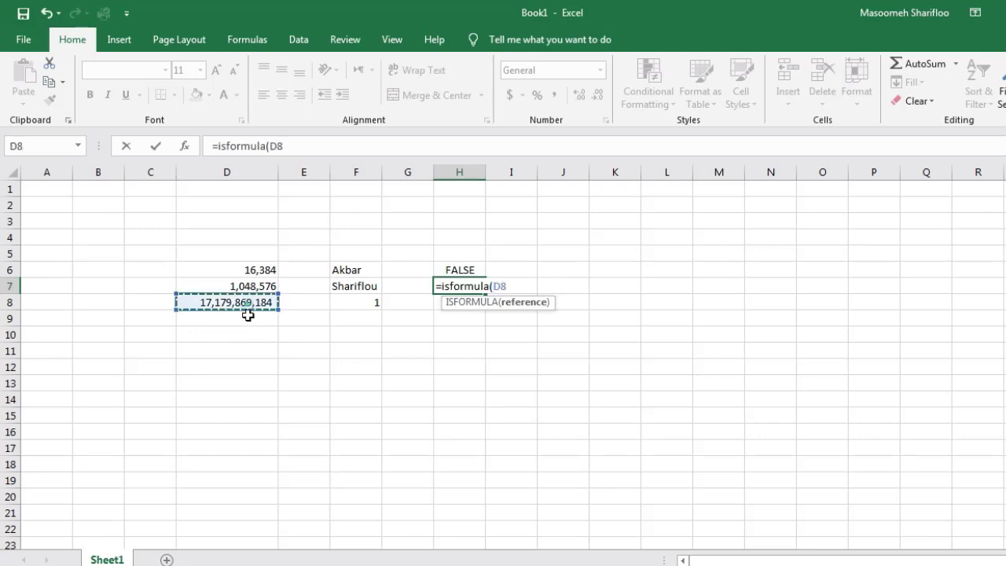
pyautogui.write(')')
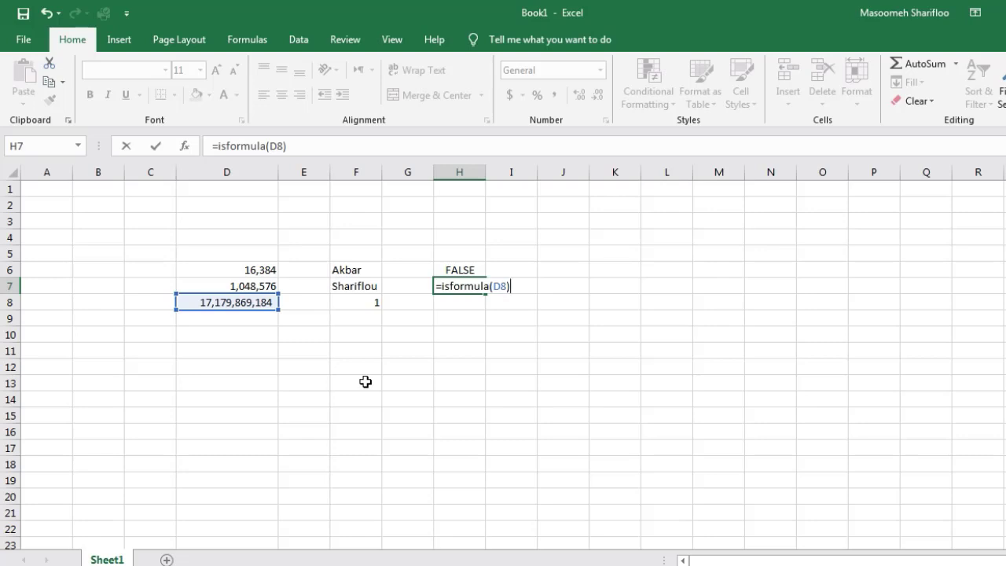
pyautogui.press('Return')
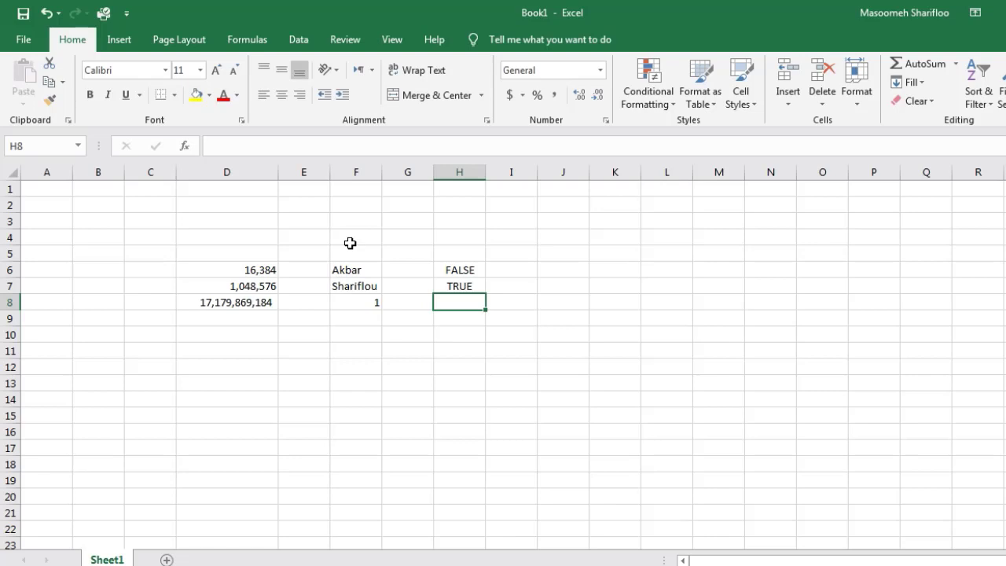
# - Select all worksheet cells and start a Conditional Formatting New Rule
pyautogui.click(560, 270)
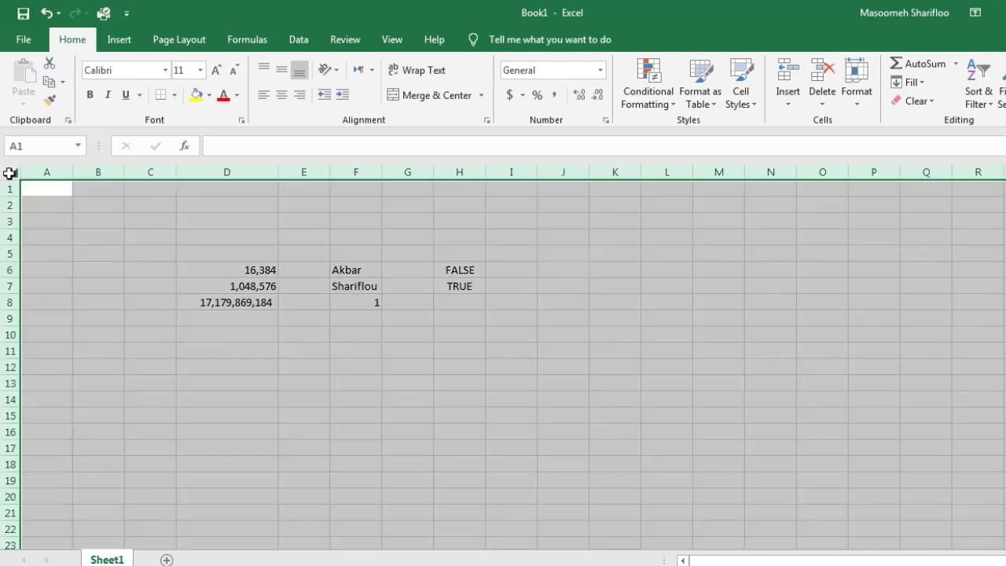
pyautogui.click(14, 172)
pyautogui.click(674, 109)
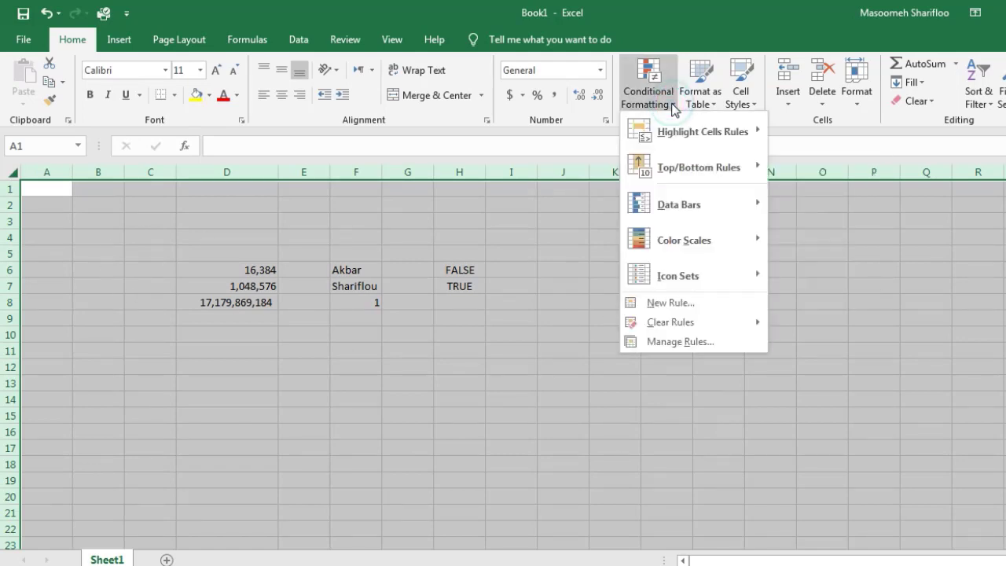
pyautogui.click(667, 303)
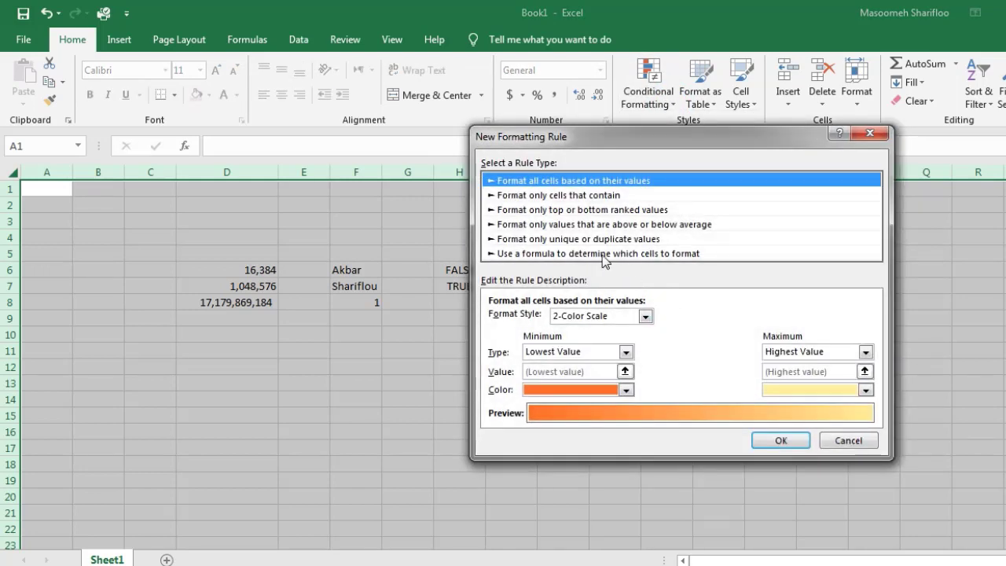
# - Make the new rule formula-based, using the formula =isformula(a1)
pyautogui.click(600, 255)
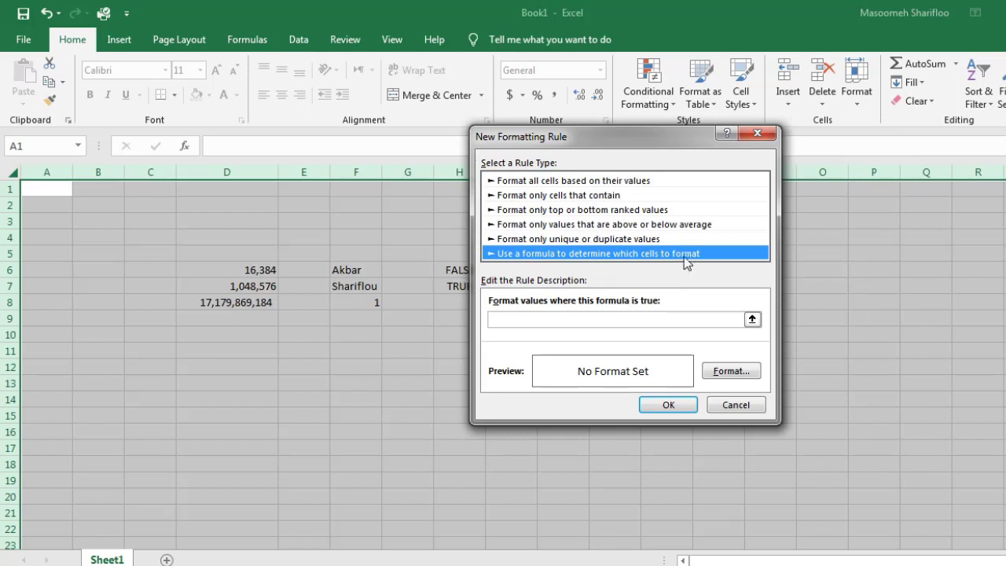
pyautogui.click(558, 319)
pyautogui.write('=')
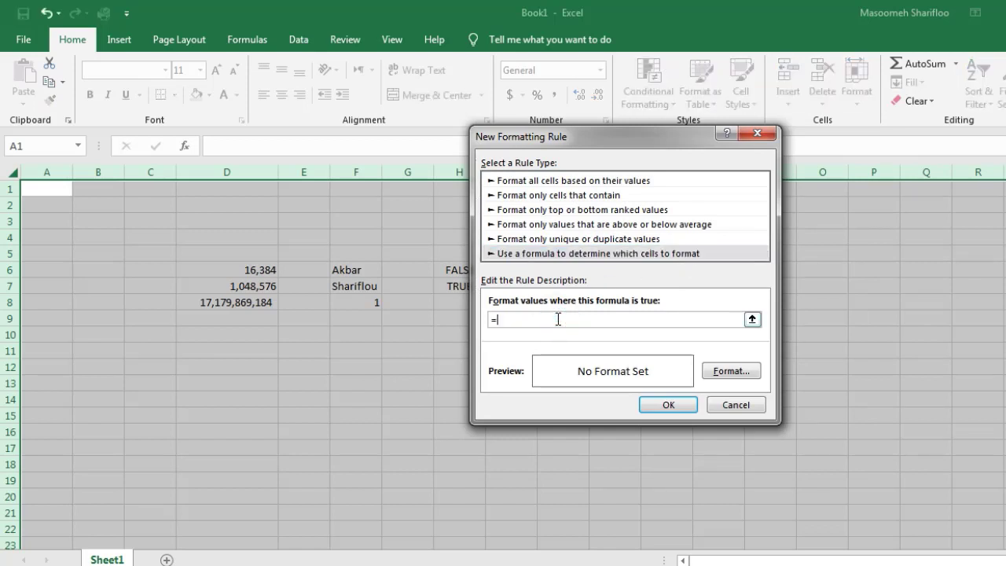
pyautogui.write('isfo')
pyautogui.write('(')
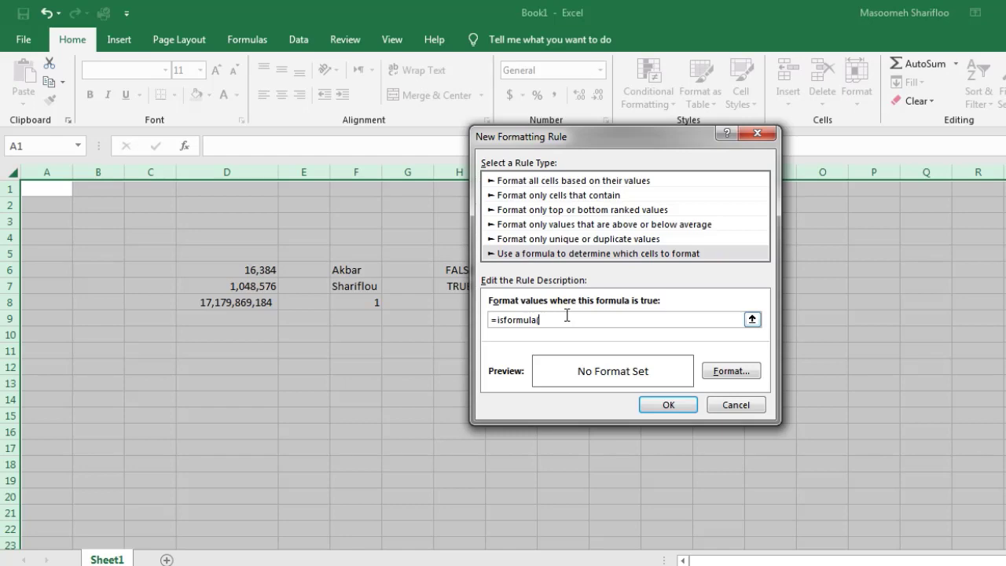
pyautogui.write('(a1)')
# - Set the rule's format to a blue fill
pyautogui.click(732, 372)
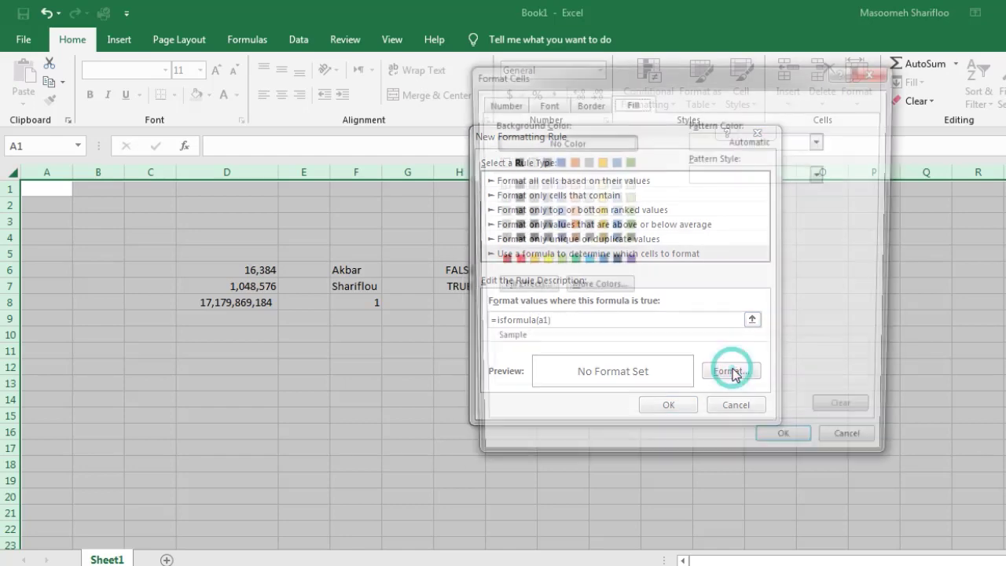
pyautogui.click(554, 162)
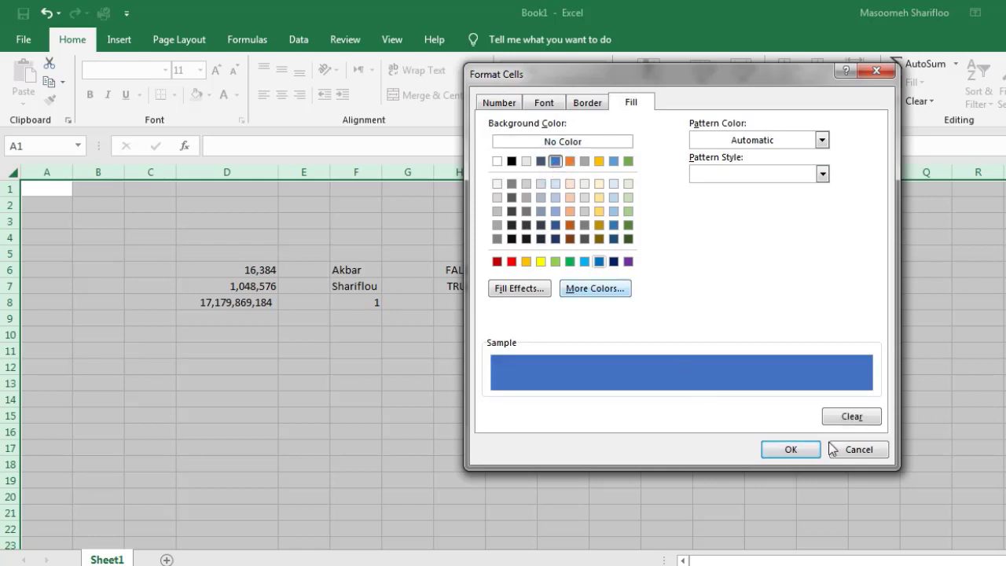
pyautogui.click(801, 454)
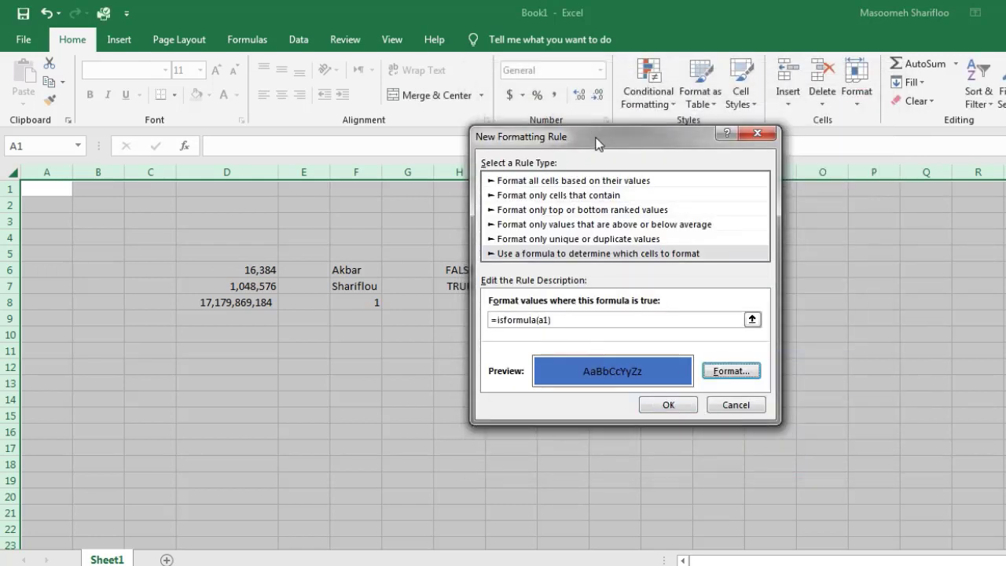
# - Apply the blue-fill rule so formula cells D6:D8 and H6:H7 turn blue, then deselect the sheet
pyautogui.moveTo(596, 136); pyautogui.dragTo(693, 126)
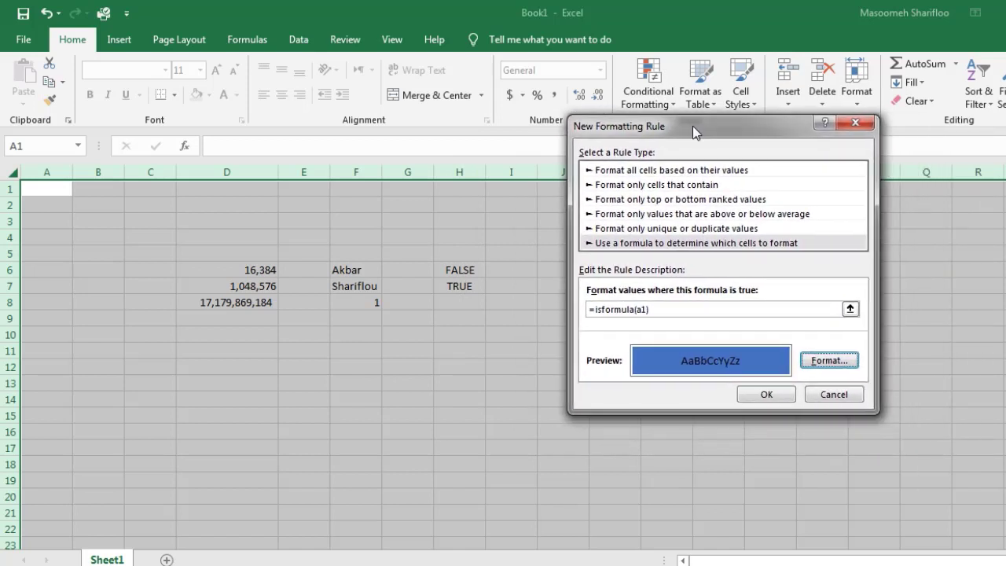
pyautogui.click(769, 394)
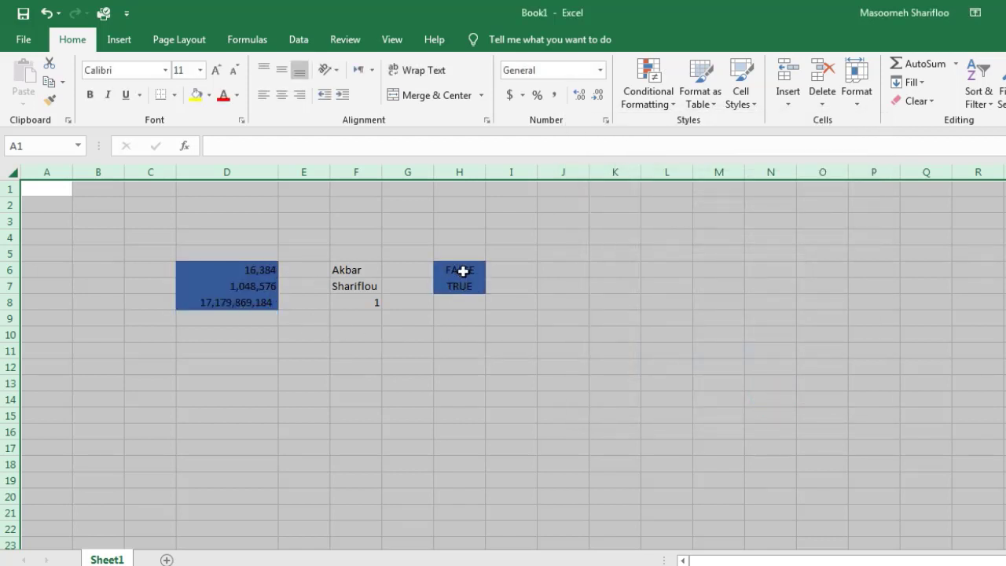
pyautogui.click(451, 351)
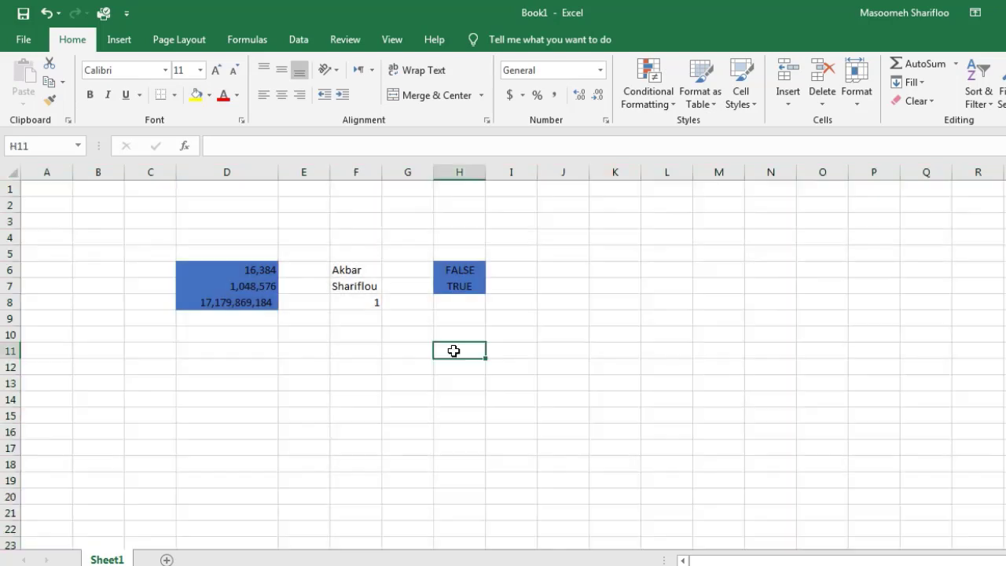